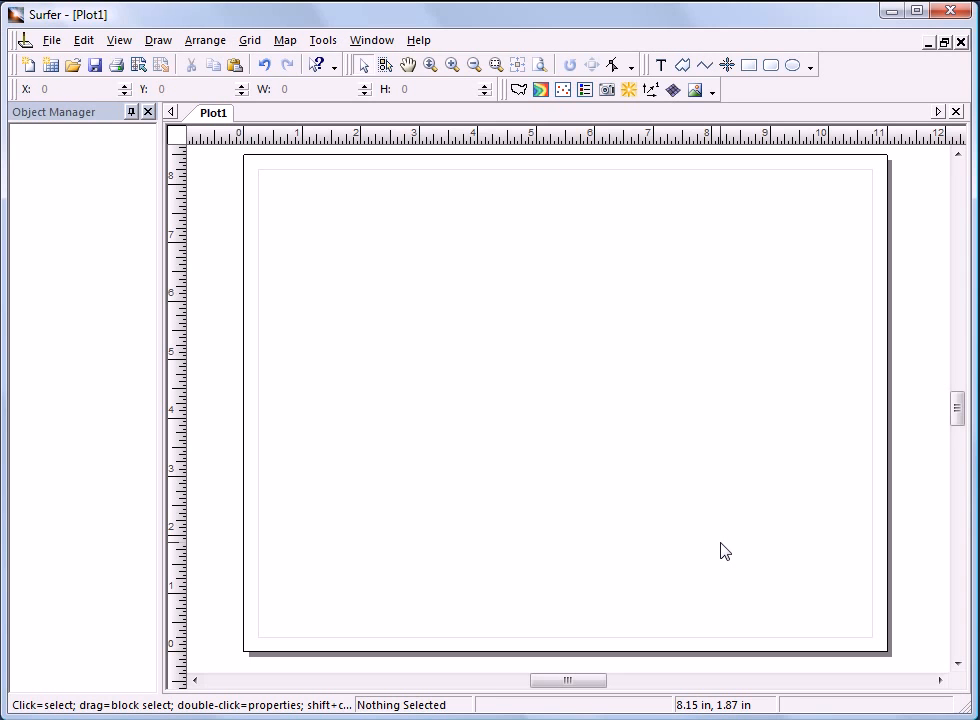
# Create a new blank worksheet.
pyautogui.click(60, 44)
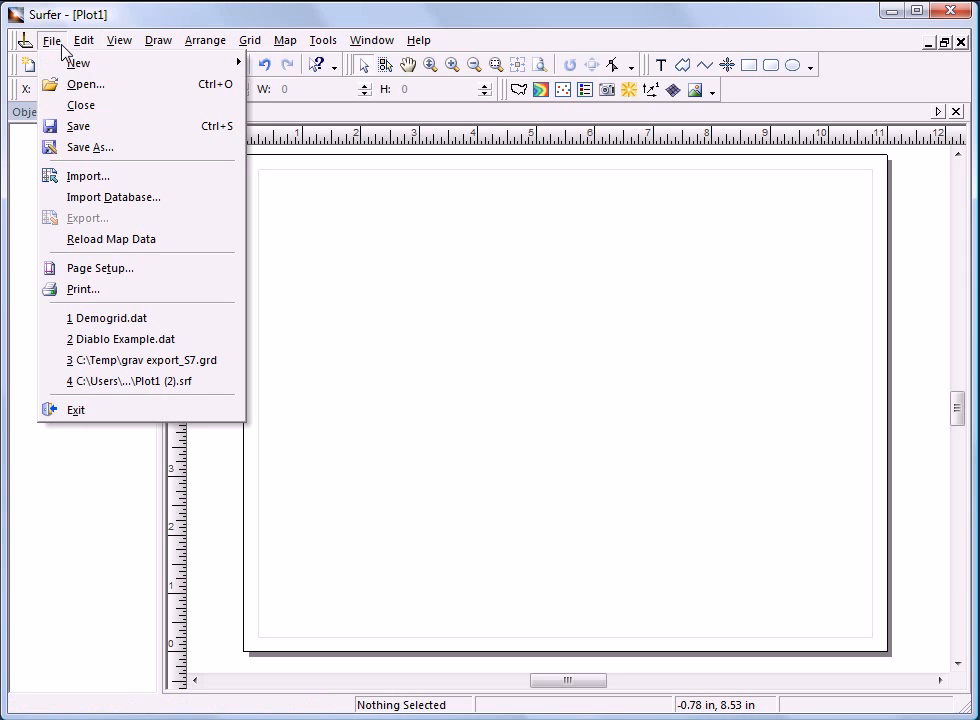
pyautogui.moveTo(103, 66)
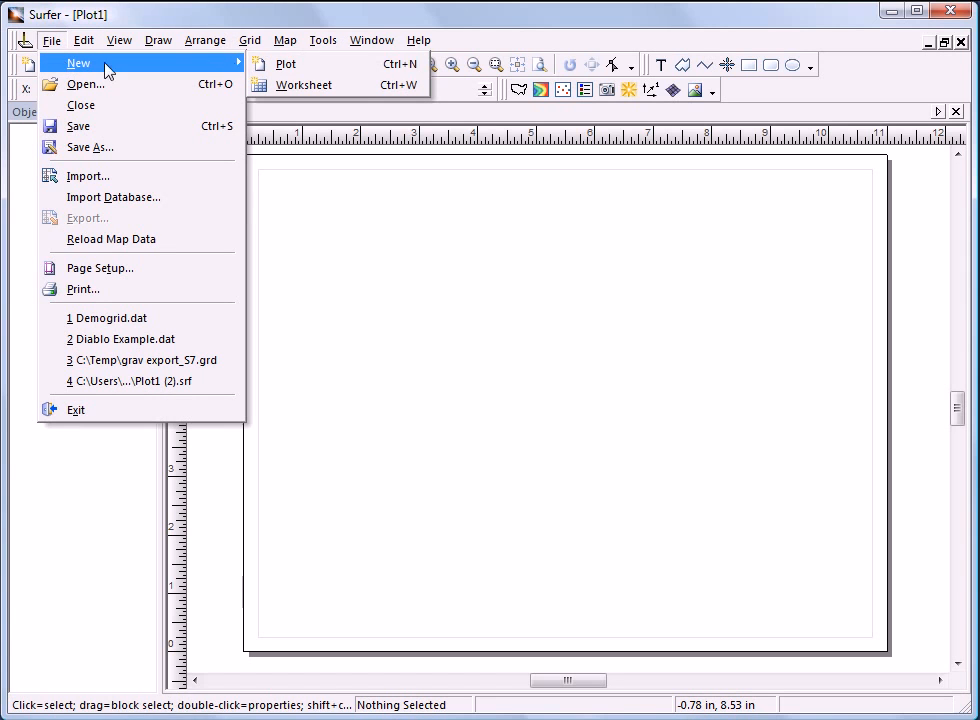
pyautogui.click(297, 87)
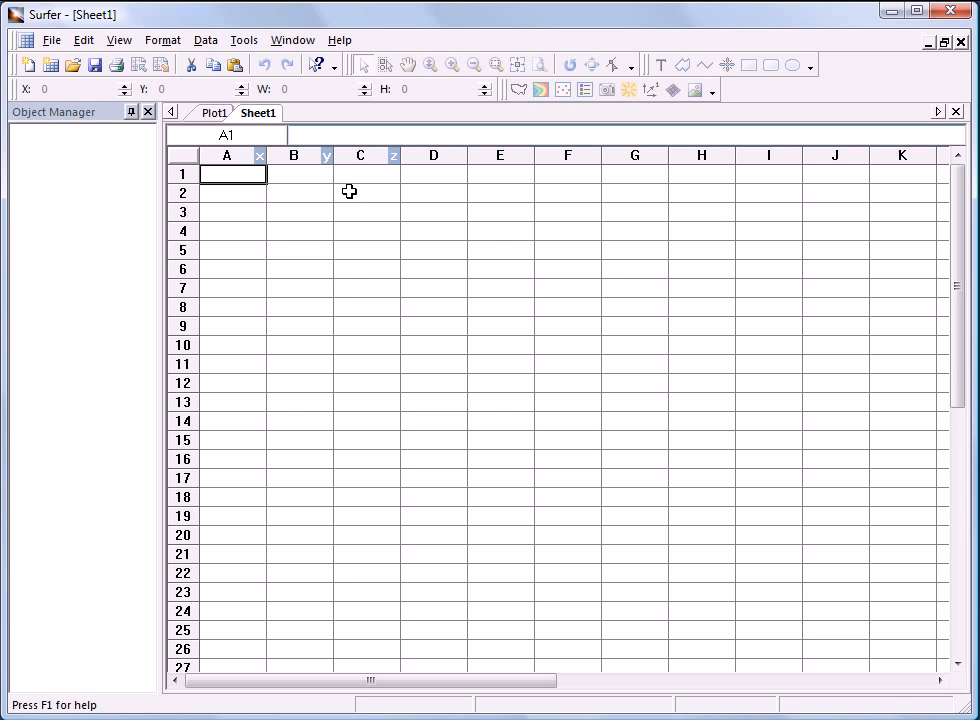
# Enter the values 5, 6 and 7 in cells A1 to A3 of the new worksheet.
pyautogui.write('5')
pyautogui.press('Return')
pyautogui.write('6')
pyautogui.press('Return')
pyautogui.write('7')
pyautogui.press('Tab')
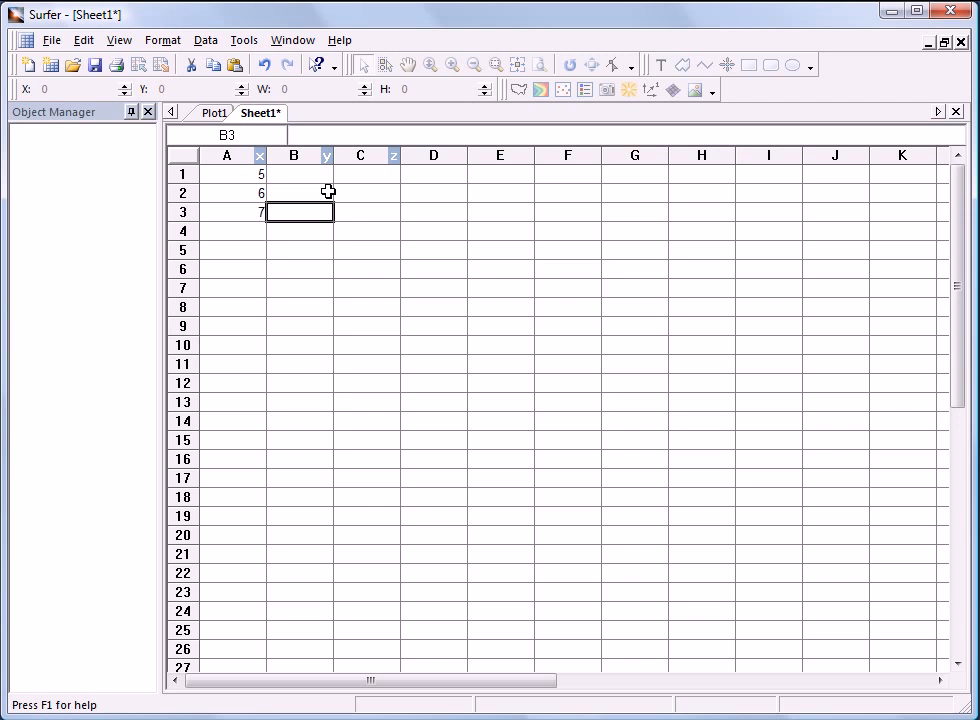
# Open the data file Diablo Example.dat from the Surfer 9 Samples folder.
pyautogui.click(53, 42)
pyautogui.click(53, 86)
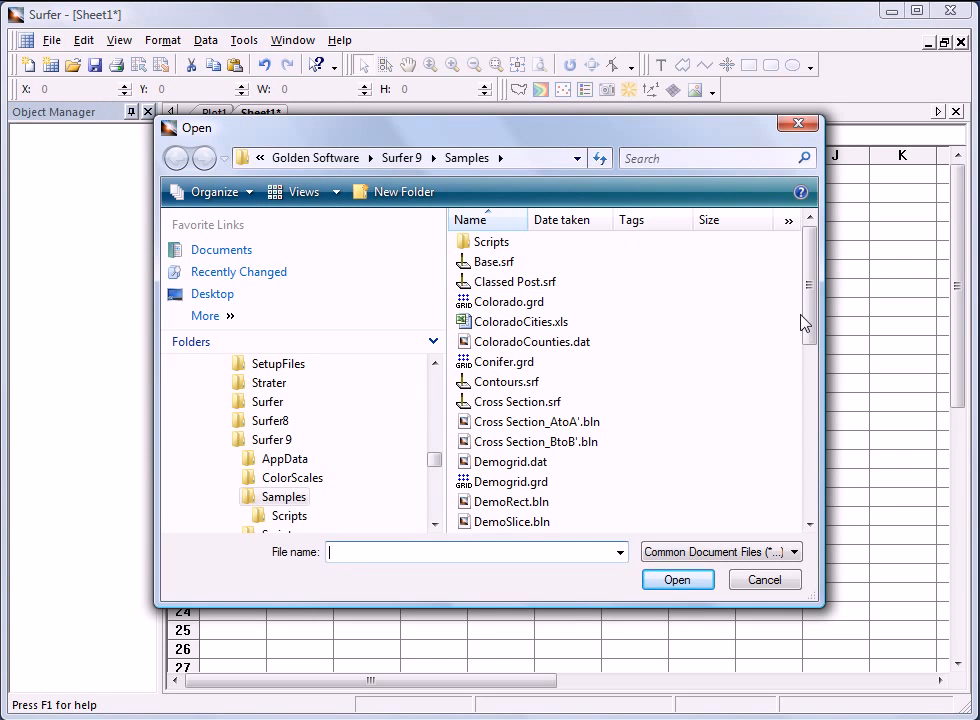
pyautogui.moveTo(809, 319); pyautogui.dragTo(801, 385)
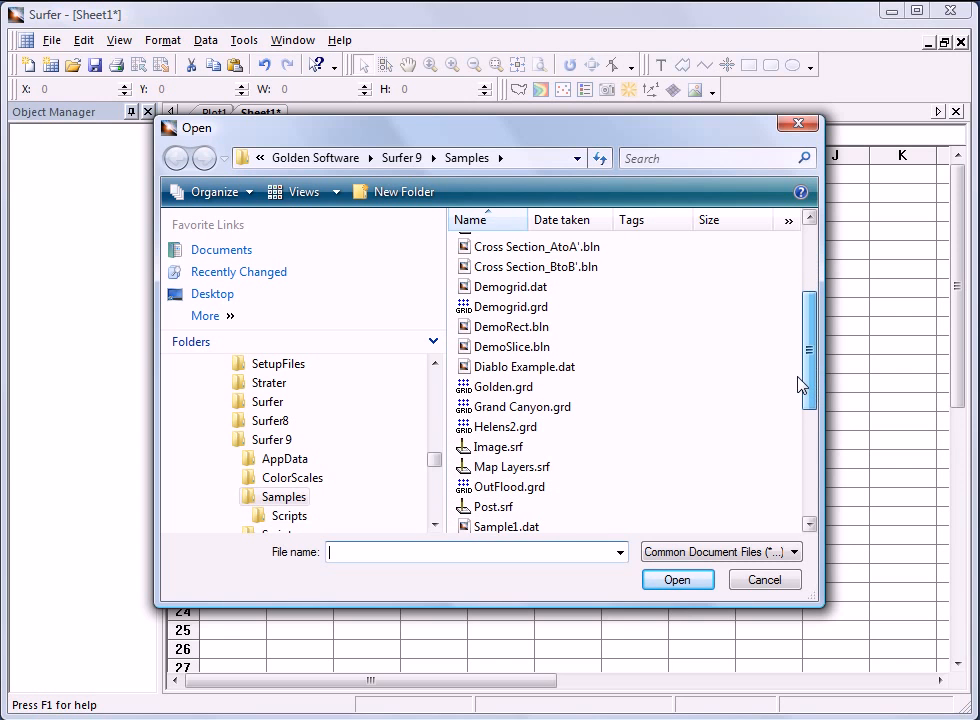
pyautogui.click(553, 370)
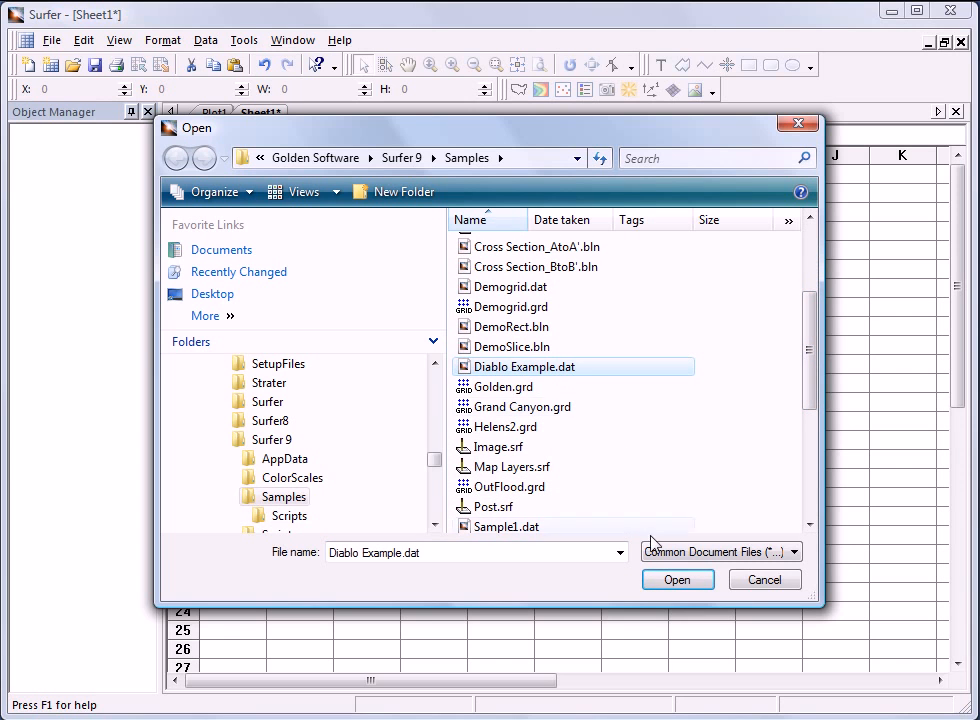
pyautogui.click(679, 583)
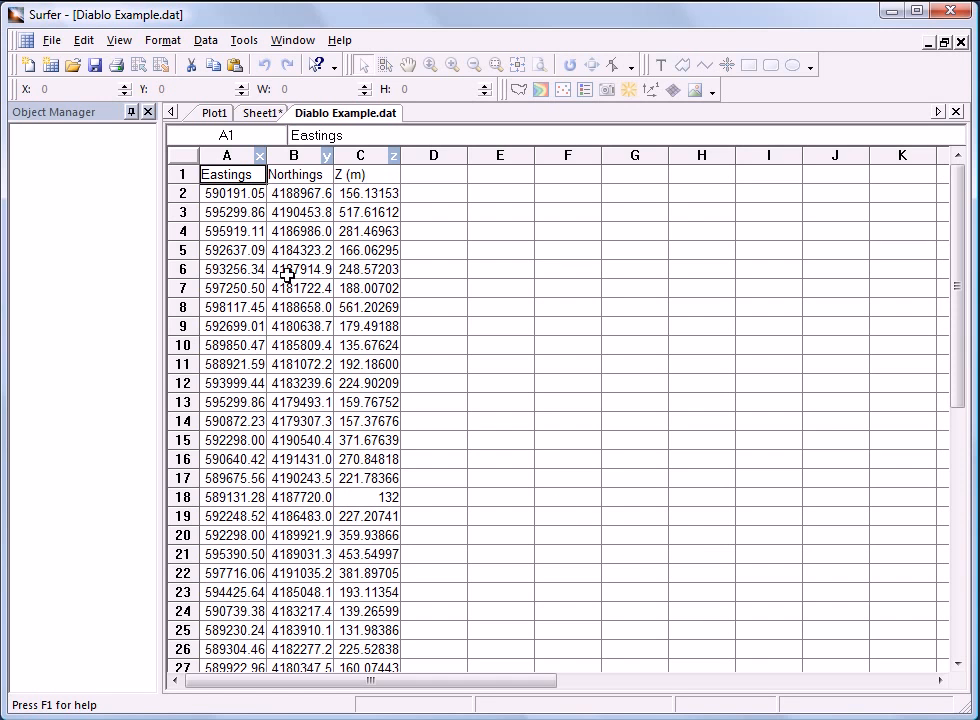
pyautogui.click(84, 42)
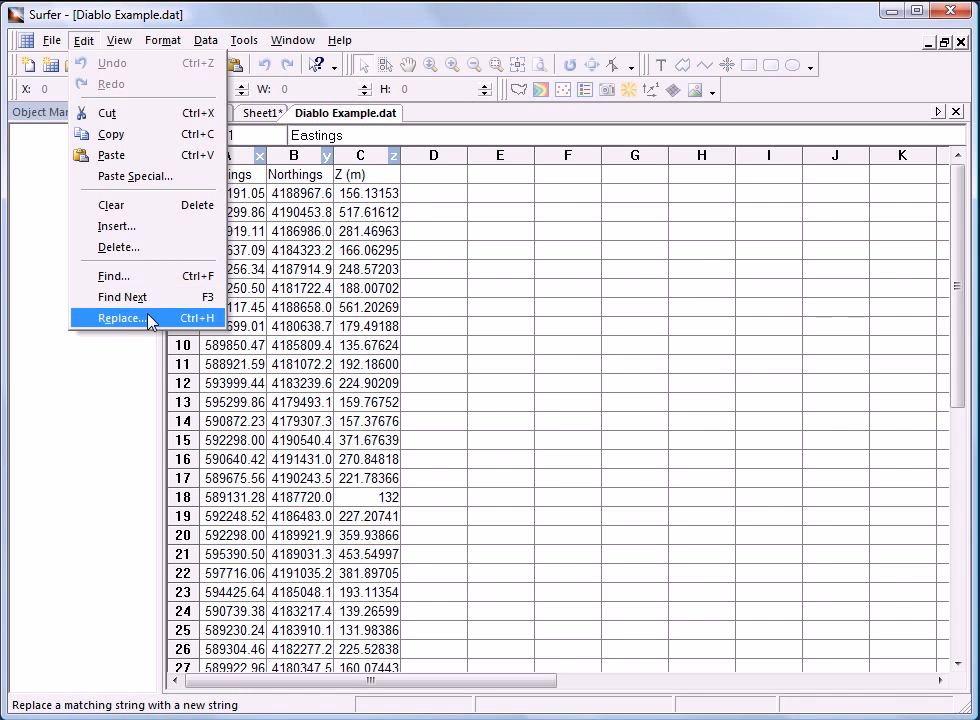
pyautogui.moveTo(158, 50)
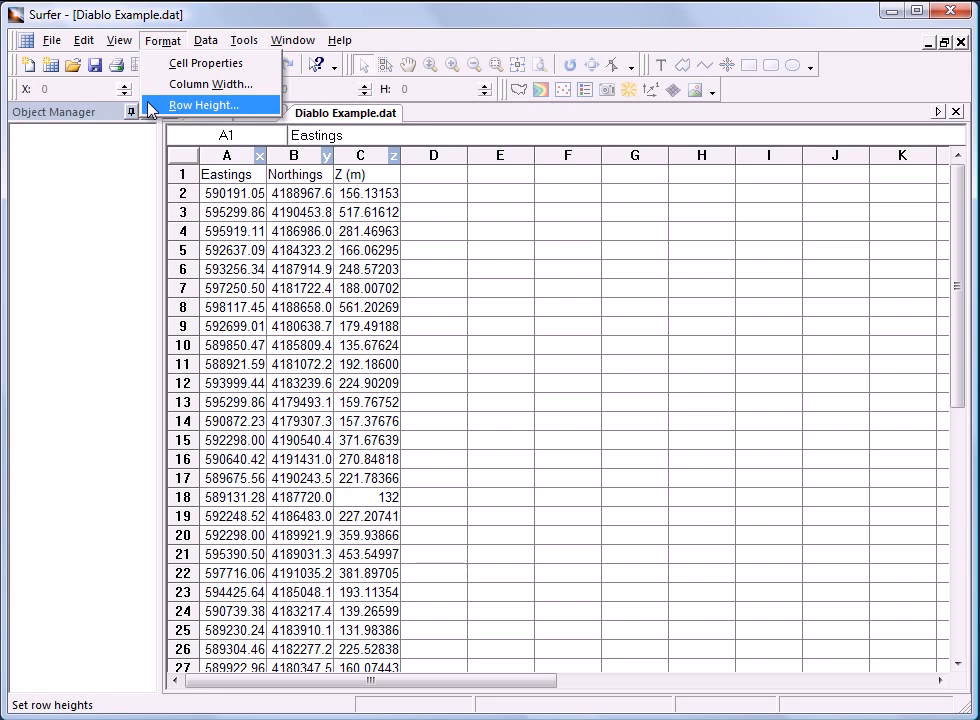
pyautogui.moveTo(196, 44)
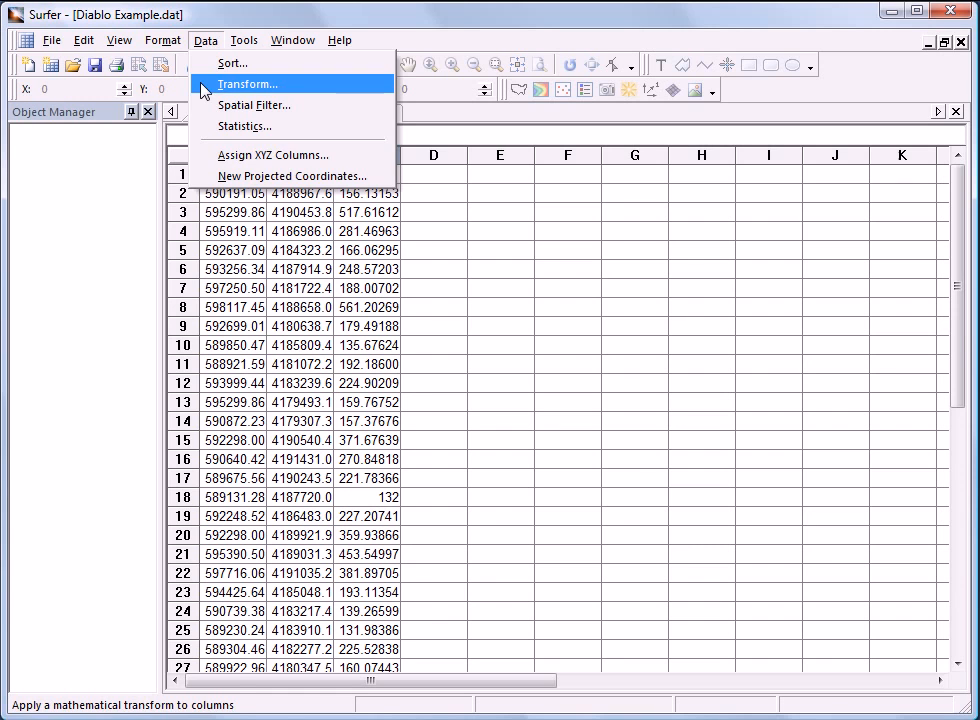
pyautogui.click(440, 226)
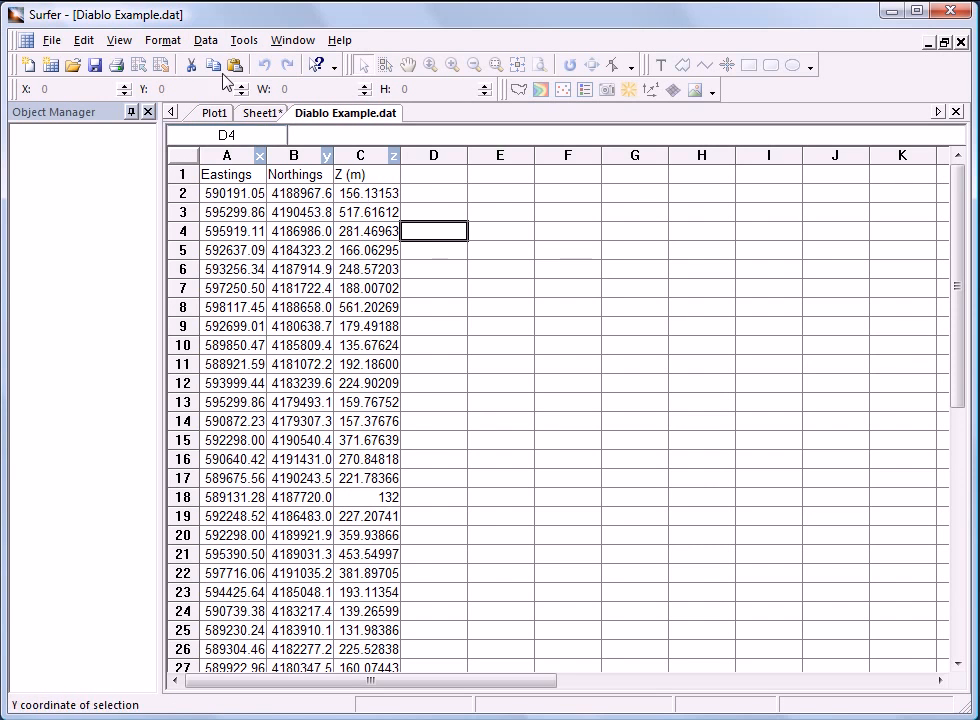
# Transform the column data with the equation D=C*3.2808 for rows 1 to 30.
pyautogui.click(206, 40)
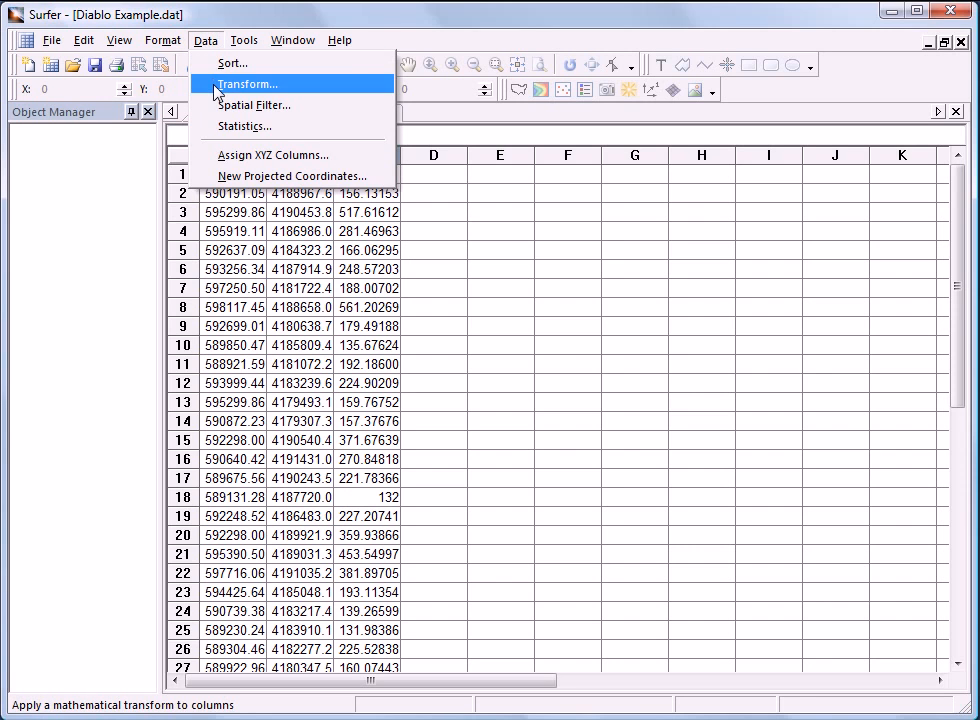
pyautogui.click(218, 90)
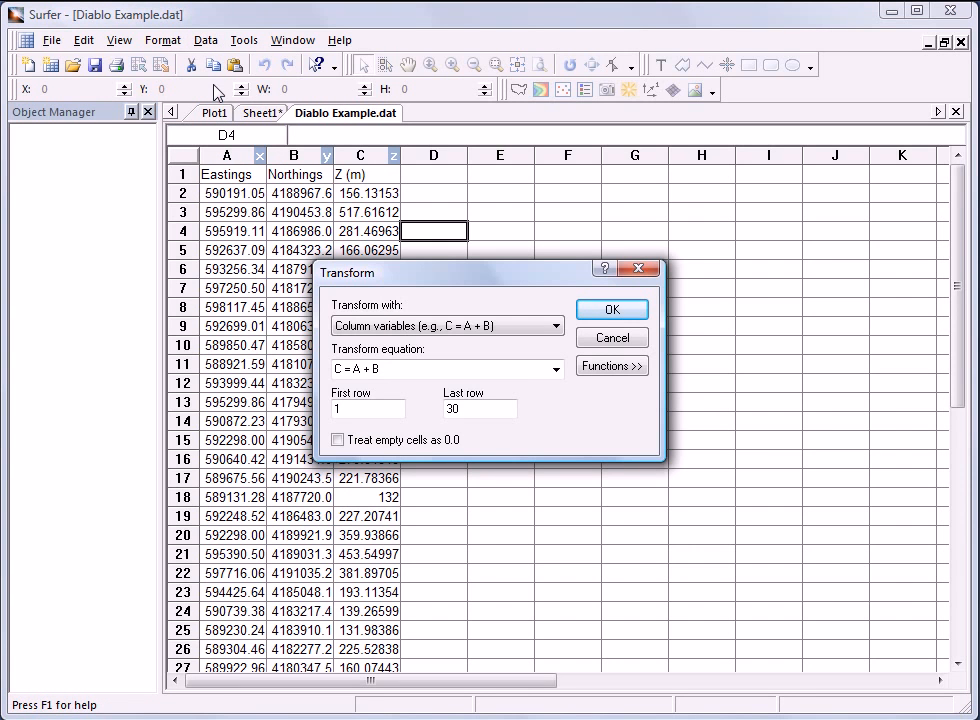
pyautogui.moveTo(470, 369); pyautogui.dragTo(333, 369)
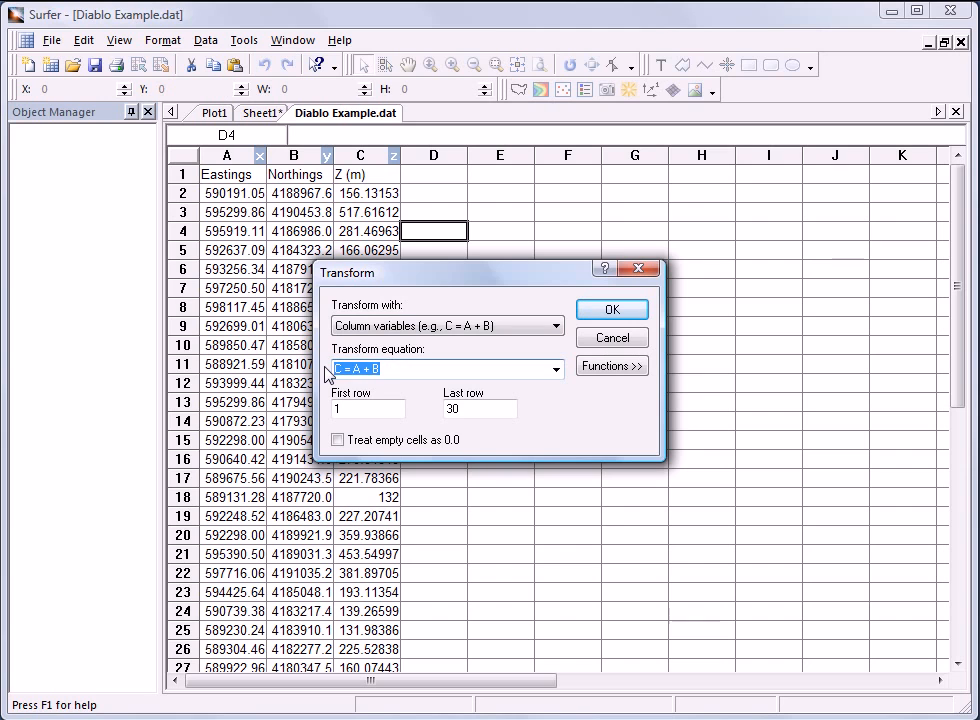
pyautogui.write('D=C')
pyautogui.write('^3')
pyautogui.write('.2808')
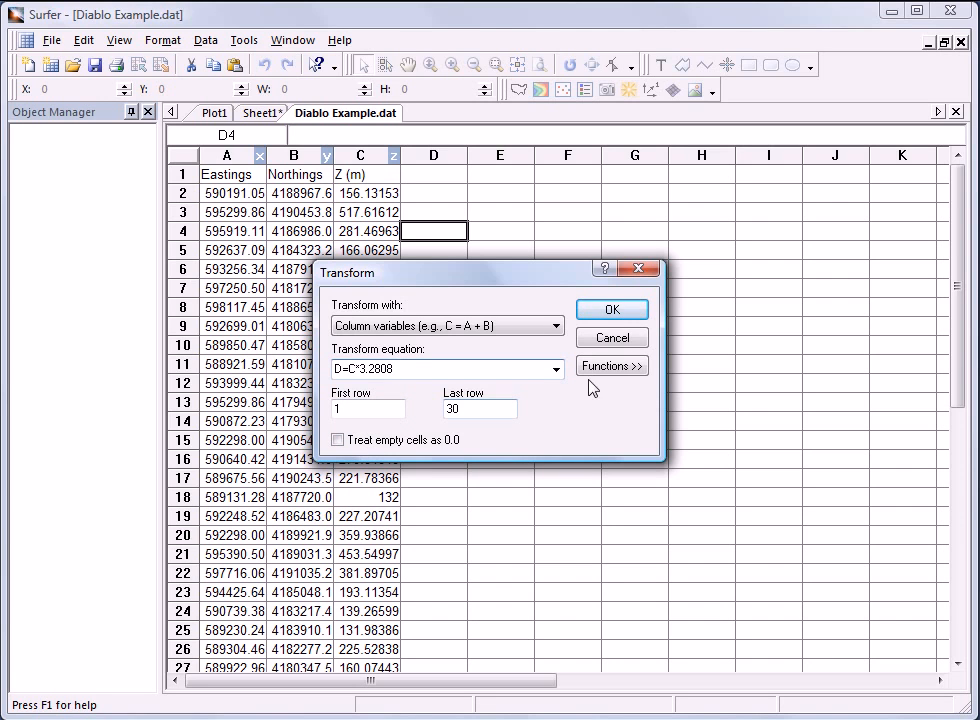
pyautogui.click(609, 311)
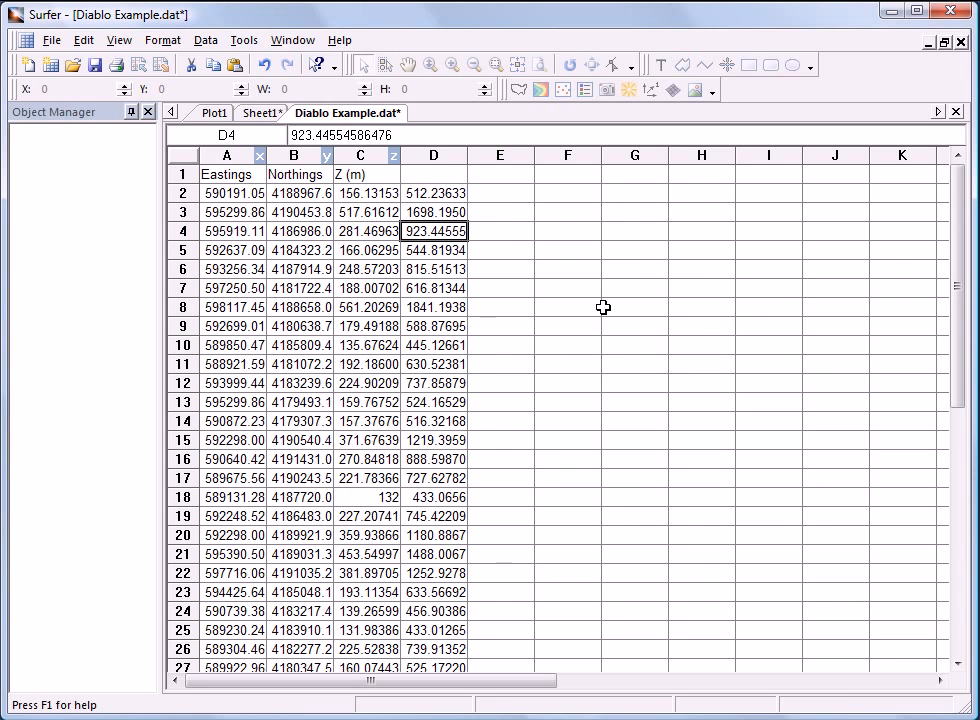
# Label the converted elevation column "Z (ft)" in cell D1.
pyautogui.click(443, 177)
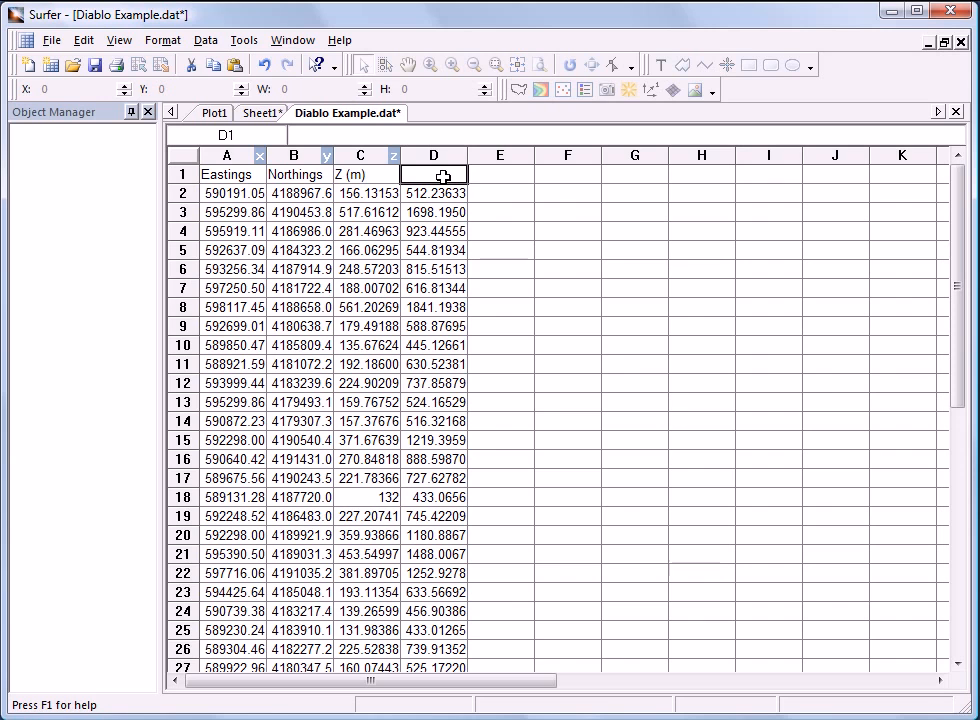
pyautogui.write('Z (ft)')
pyautogui.press('Return')
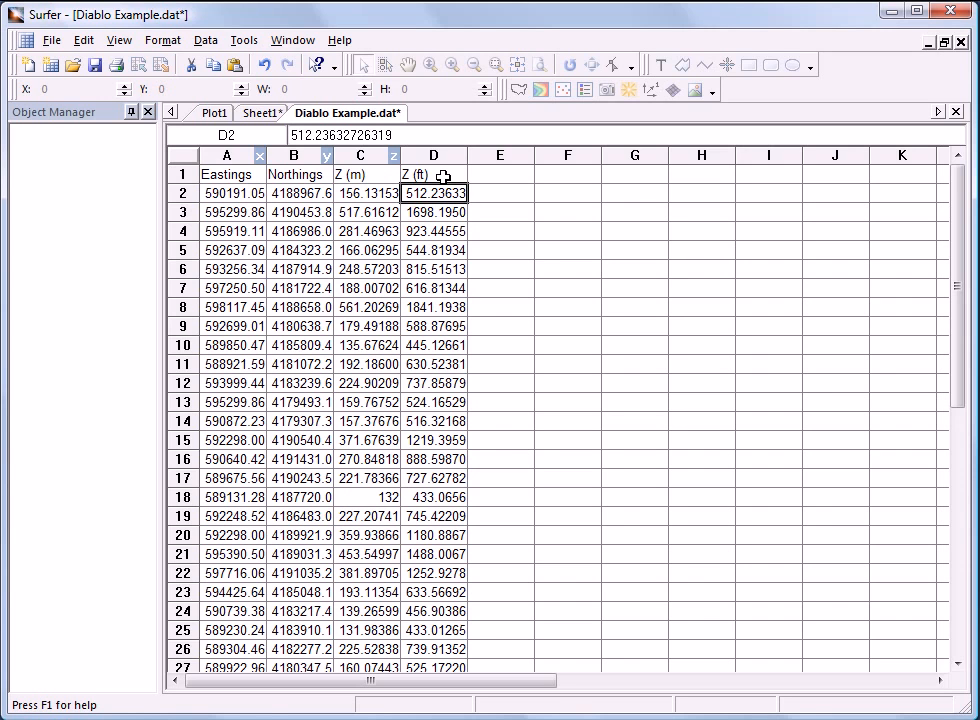
# Apply a Spatial Filter with Z from Column D: Z (ft), excluding "z<500 or z>1400" and writing the output to columns E, F and G.
pyautogui.click(206, 40)
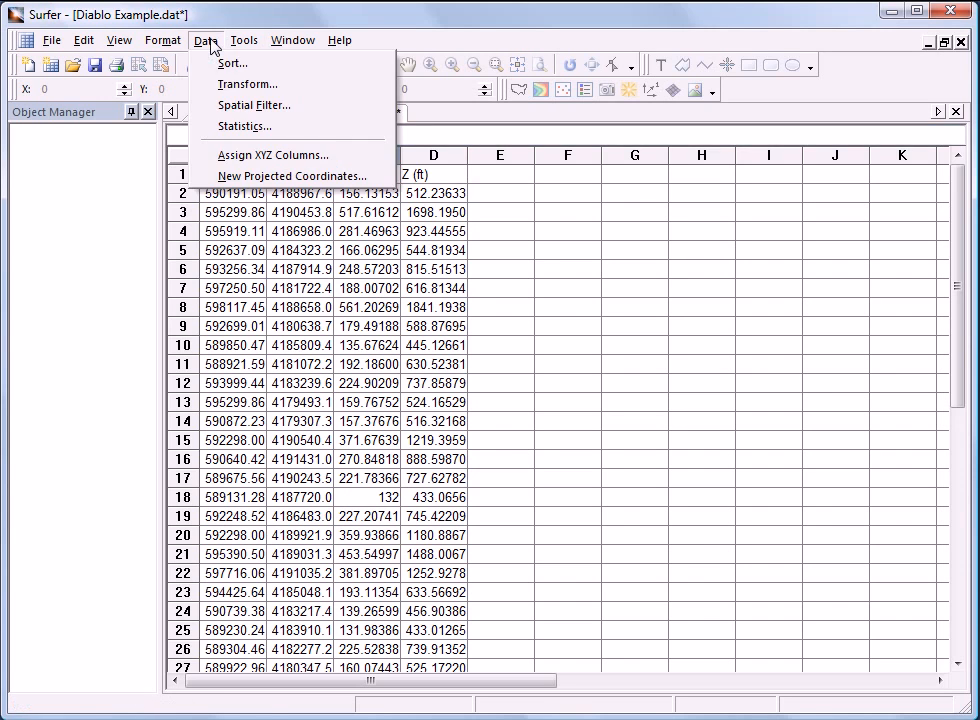
pyautogui.click(214, 108)
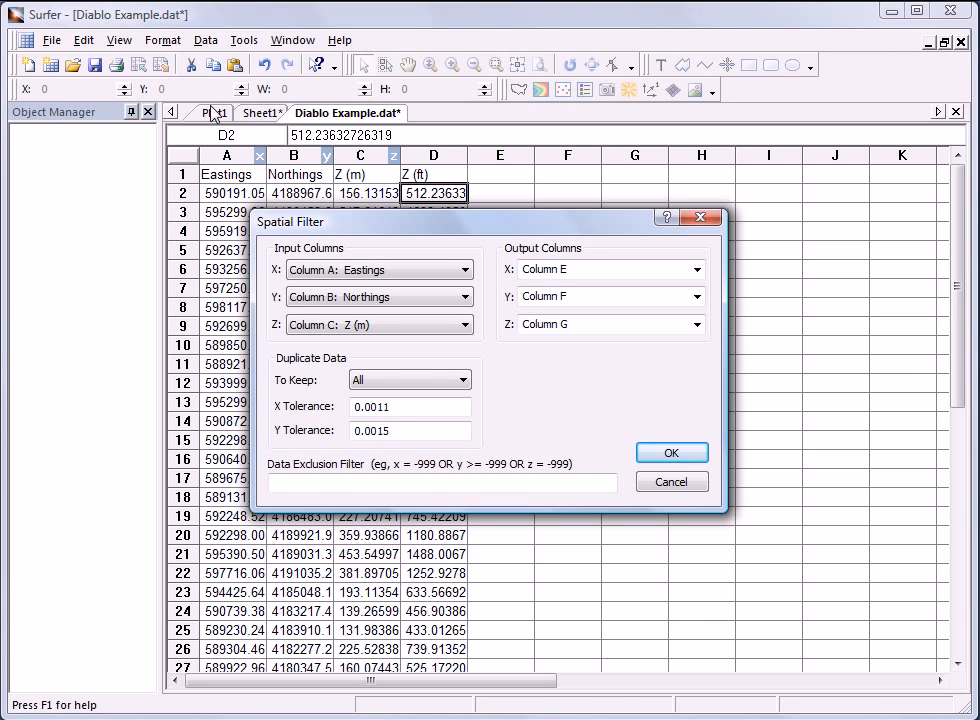
pyautogui.click(300, 485)
pyautogui.write('z<500')
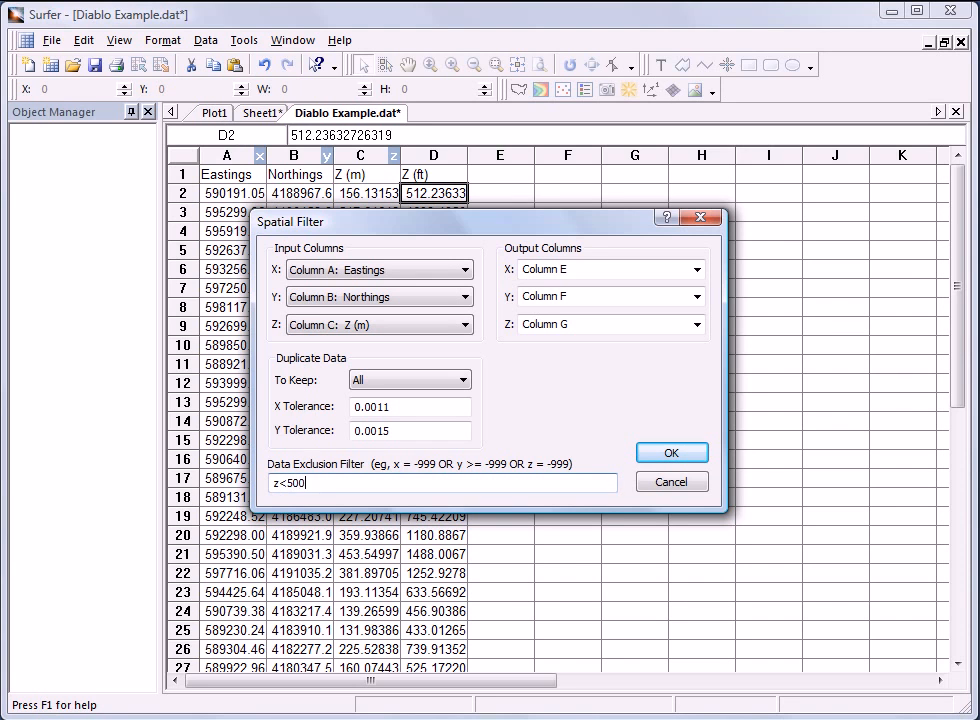
pyautogui.write(' or z>1400')
pyautogui.click(358, 325)
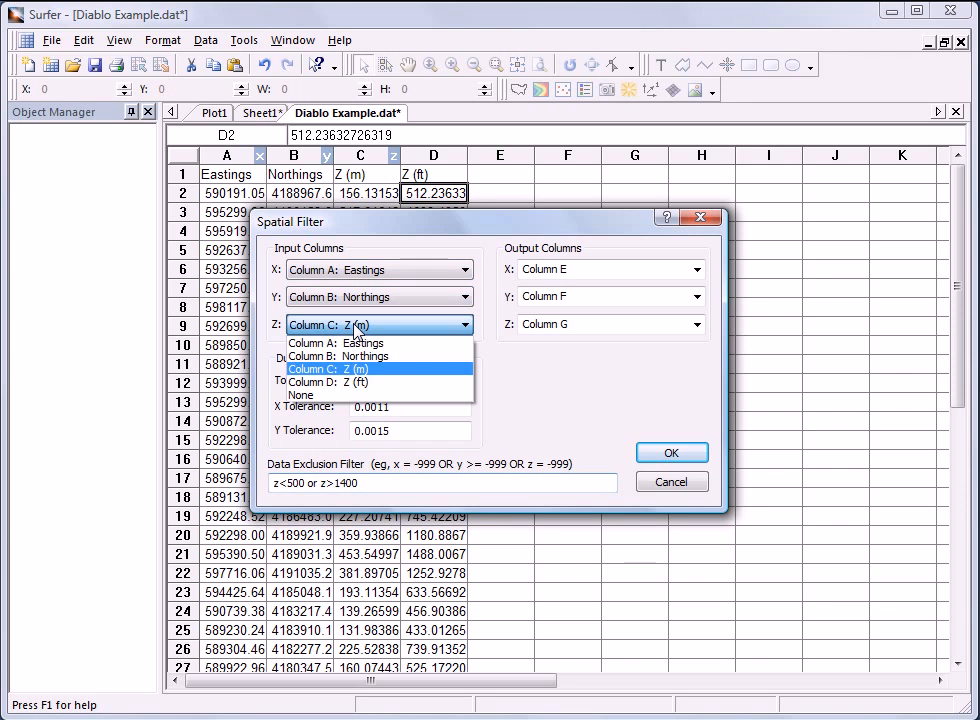
pyautogui.click(360, 382)
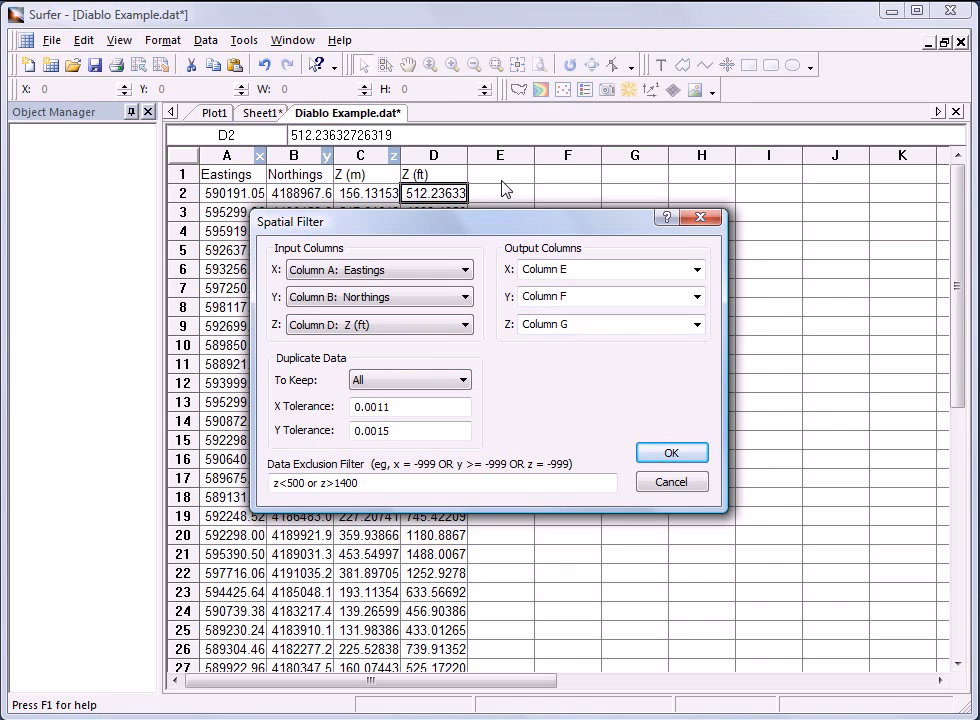
pyautogui.click(676, 451)
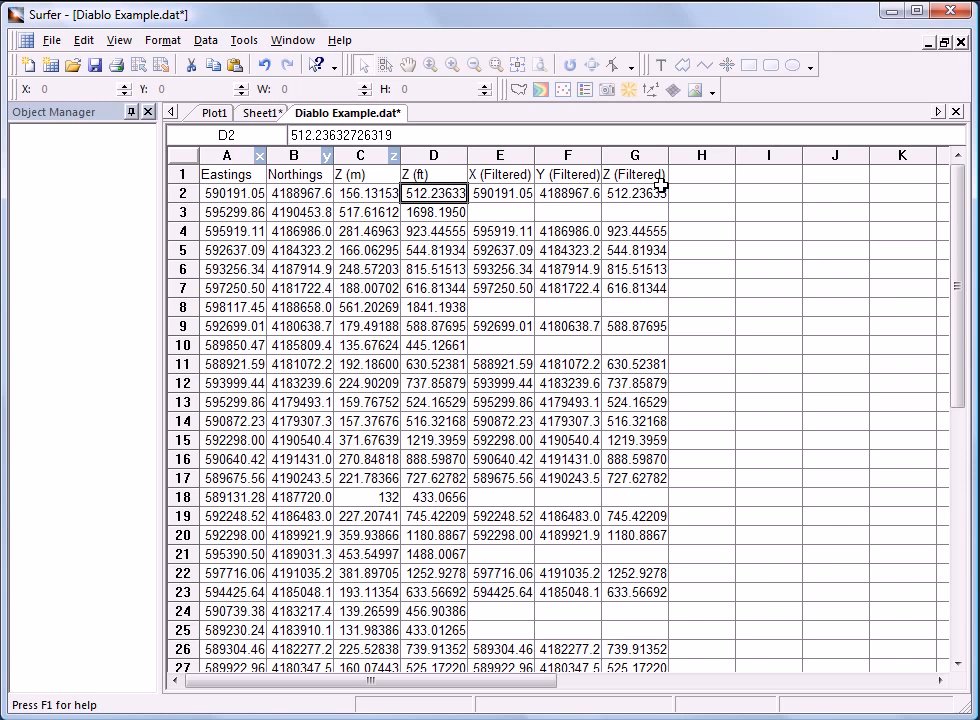
# Save the Diablo Example.dat worksheet with the comma delimiter and double-quote text qualifier.
pyautogui.click(55, 44)
pyautogui.click(80, 126)
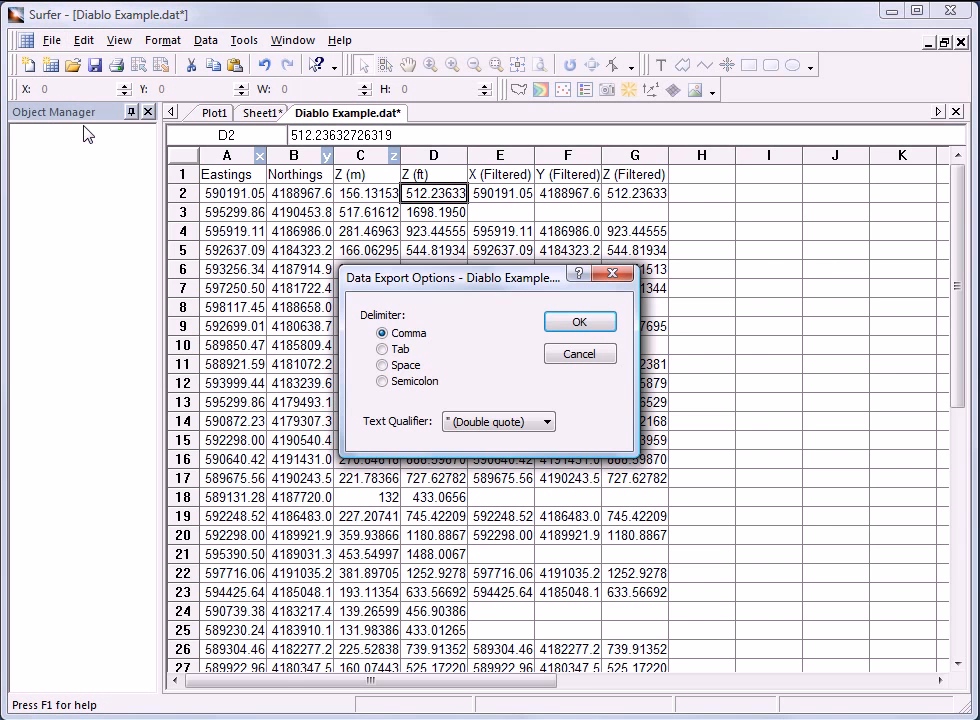
pyautogui.click(568, 320)
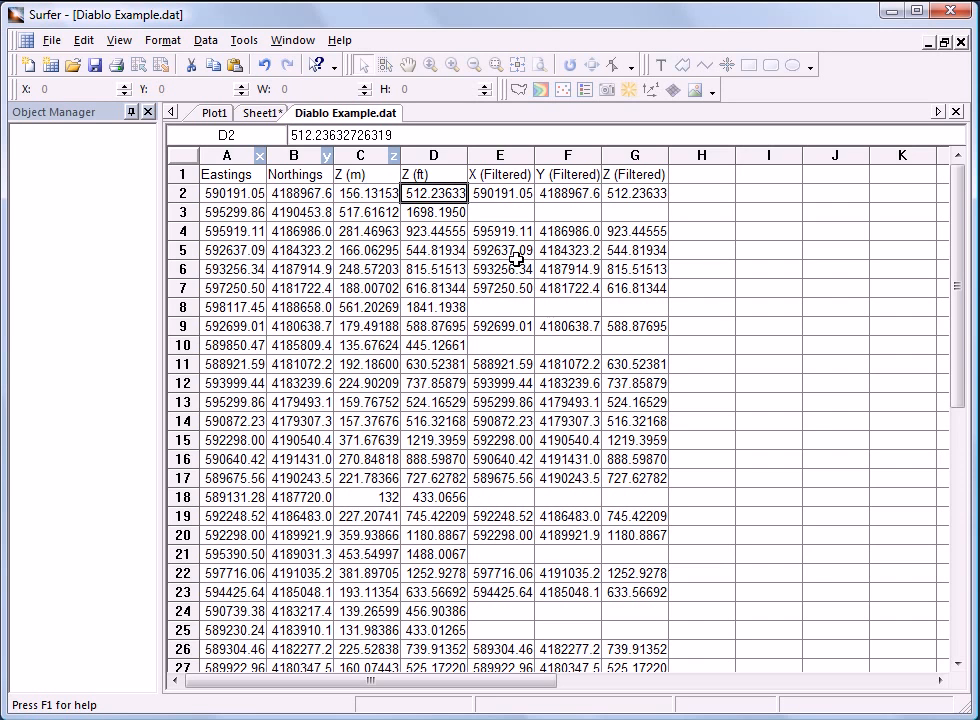
# Compute sample statistics for column G, Z (Filtered), including the 95% confidence interval for the mean, and review them in a results window.
pyautogui.click(624, 155)
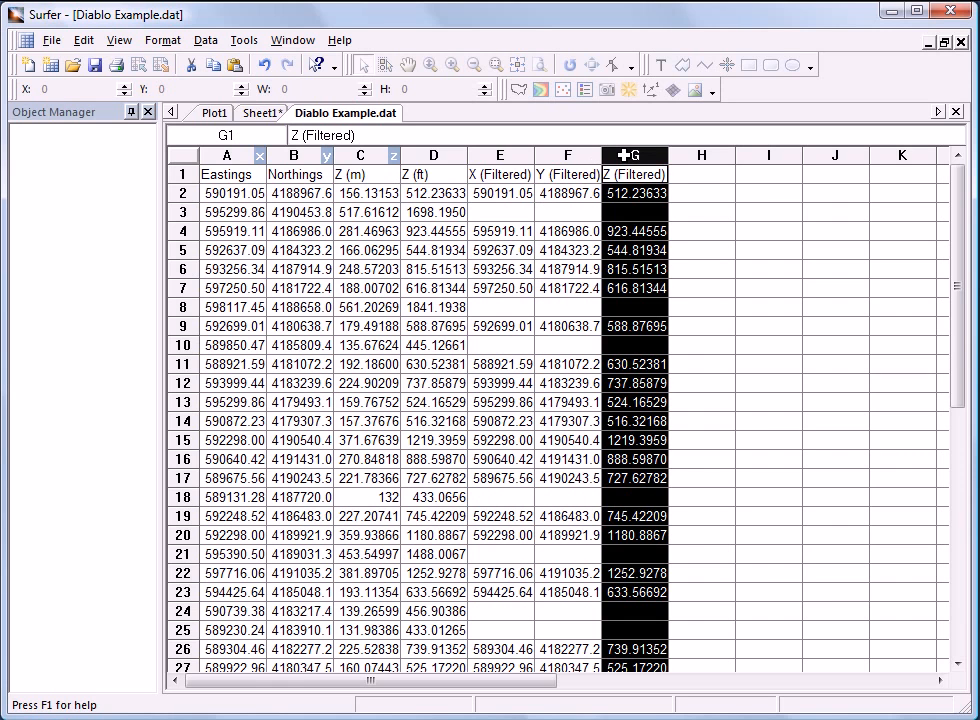
pyautogui.click(205, 40)
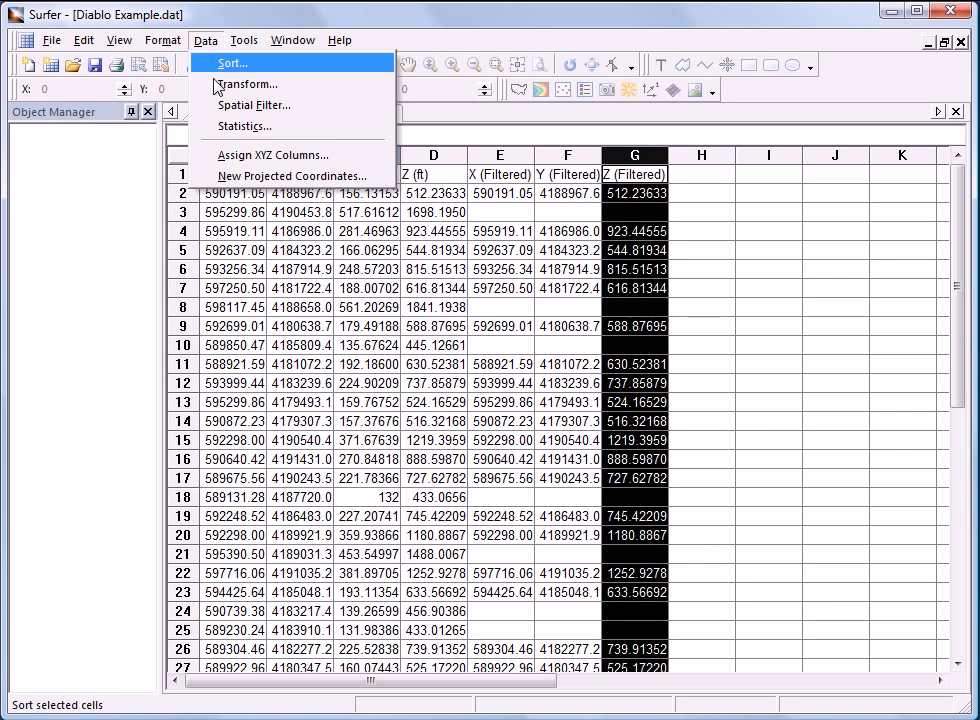
pyautogui.click(221, 130)
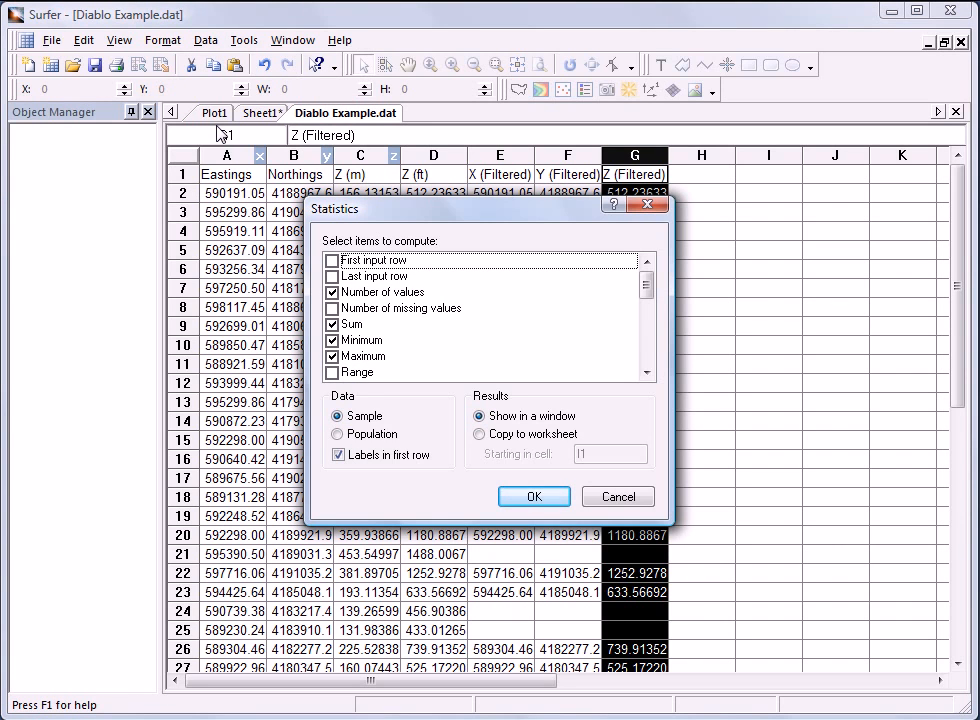
pyautogui.moveTo(648, 287); pyautogui.dragTo(648, 315)
pyautogui.click(333, 357)
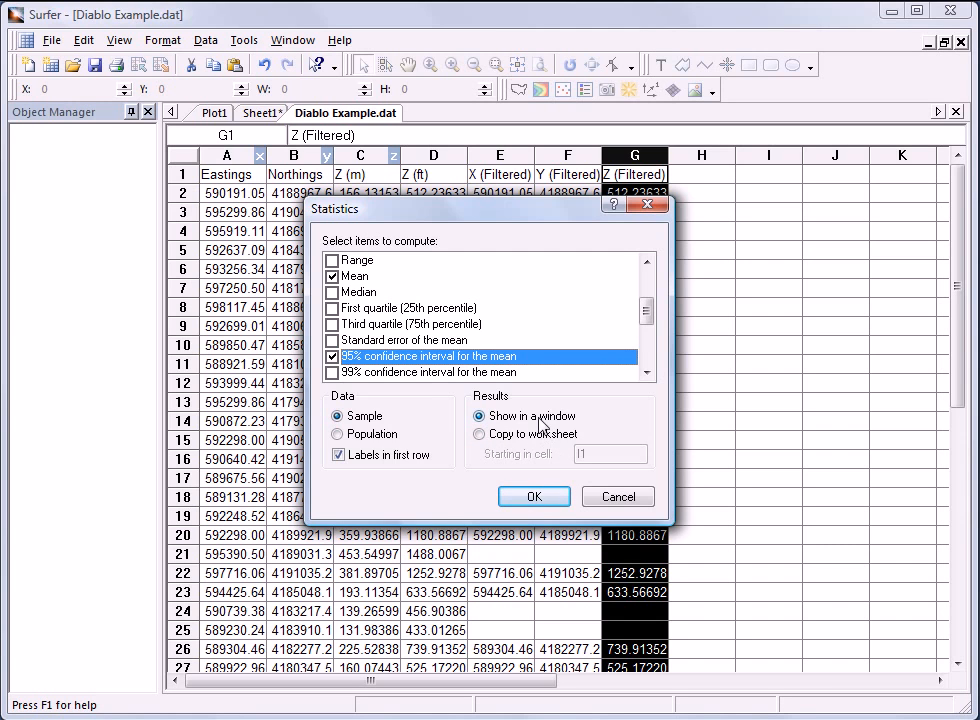
pyautogui.click(534, 498)
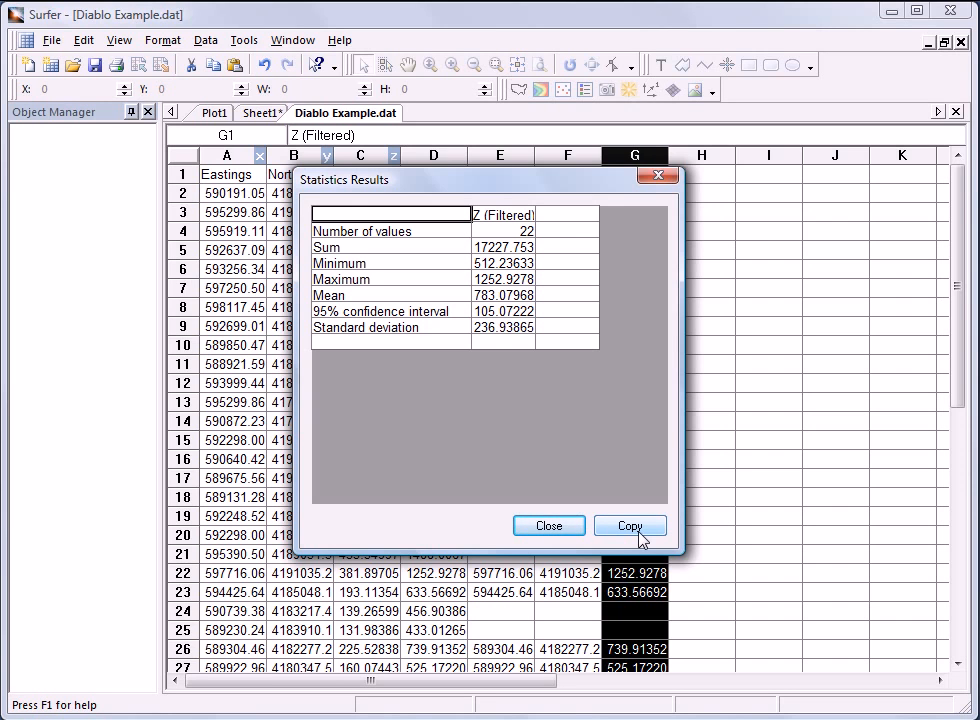
pyautogui.click(549, 527)
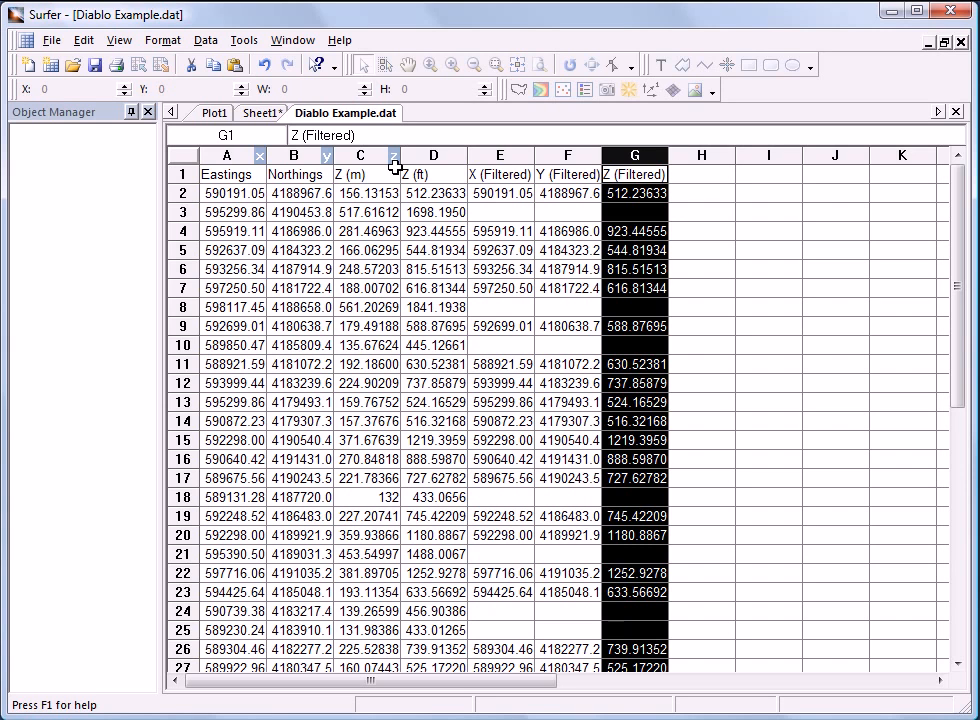
# Assign the XYZ columns: X to Column E: X (Filtered), Y to Column F: Y (Filtered) and Z to Column G: Z (Filtered).
pyautogui.click(205, 40)
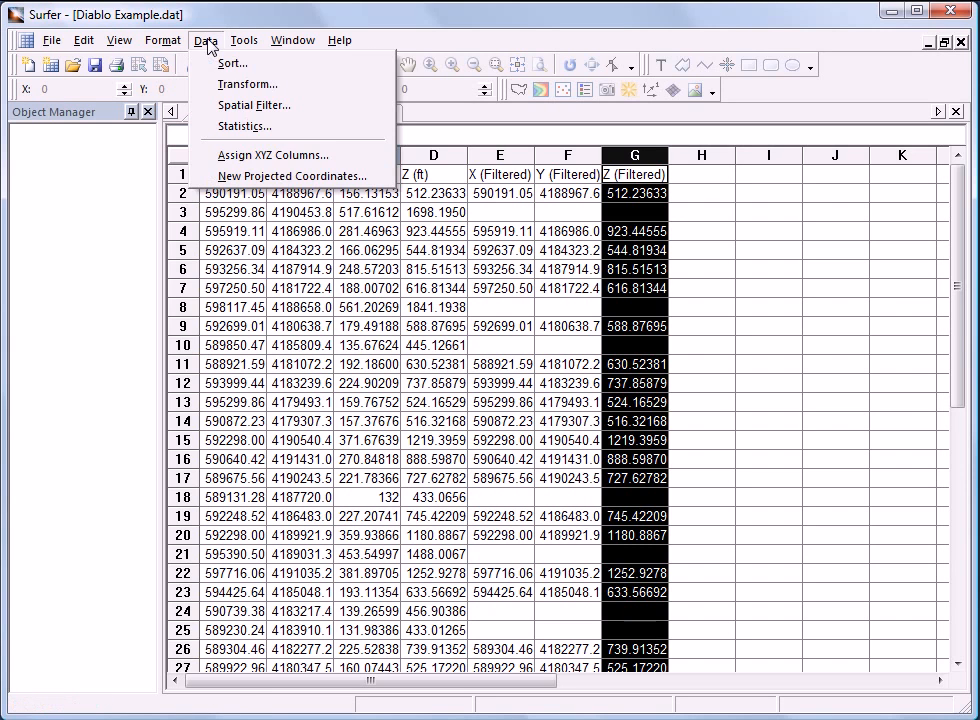
pyautogui.click(226, 157)
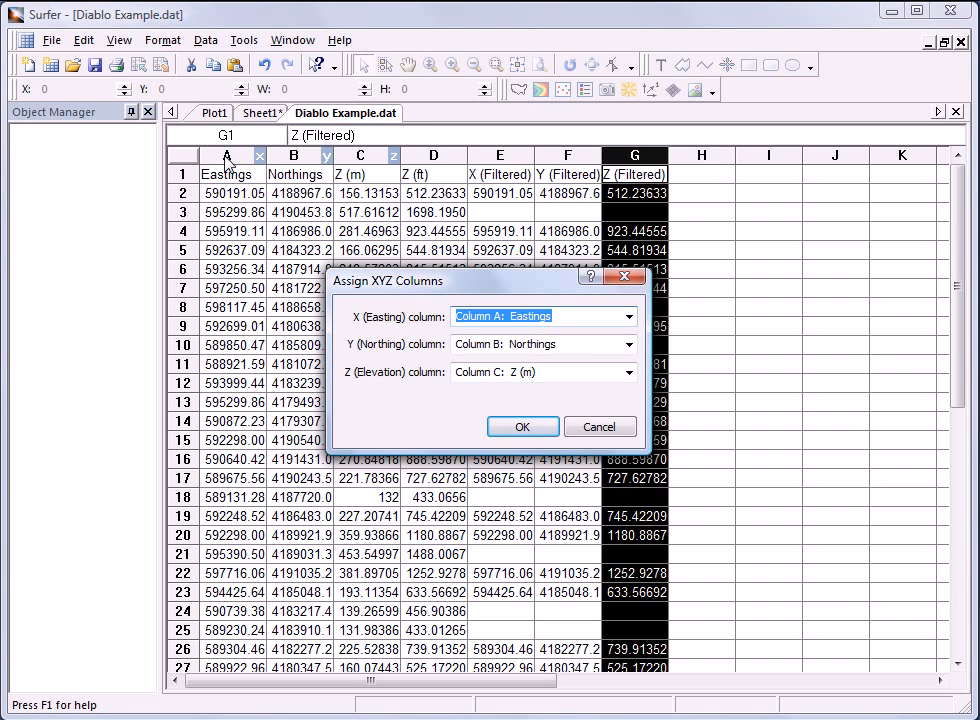
pyautogui.click(499, 315)
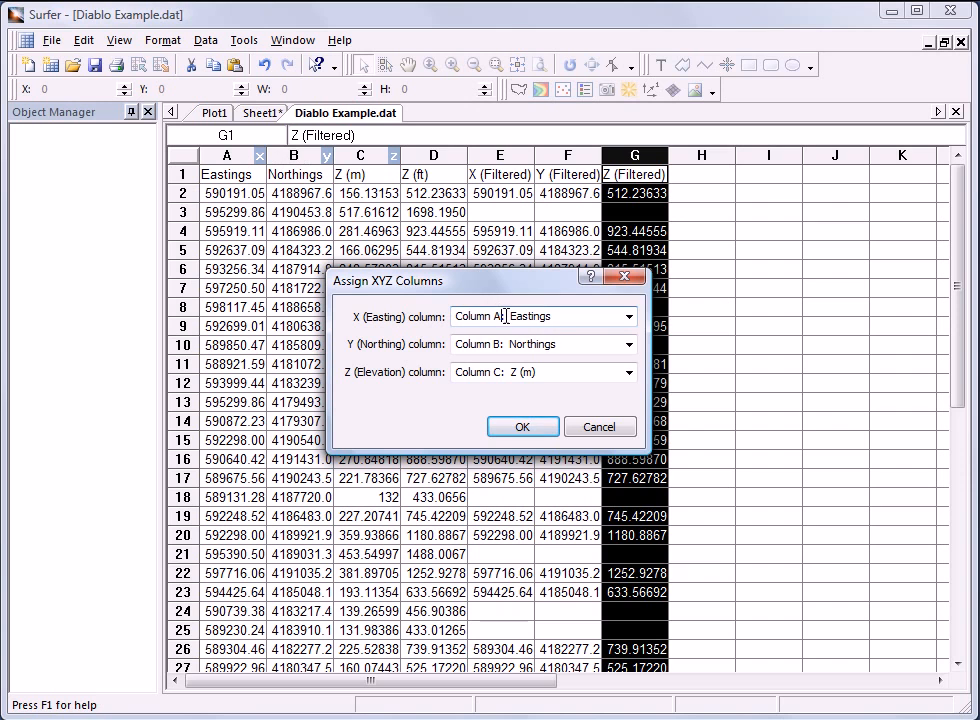
pyautogui.click(629, 316)
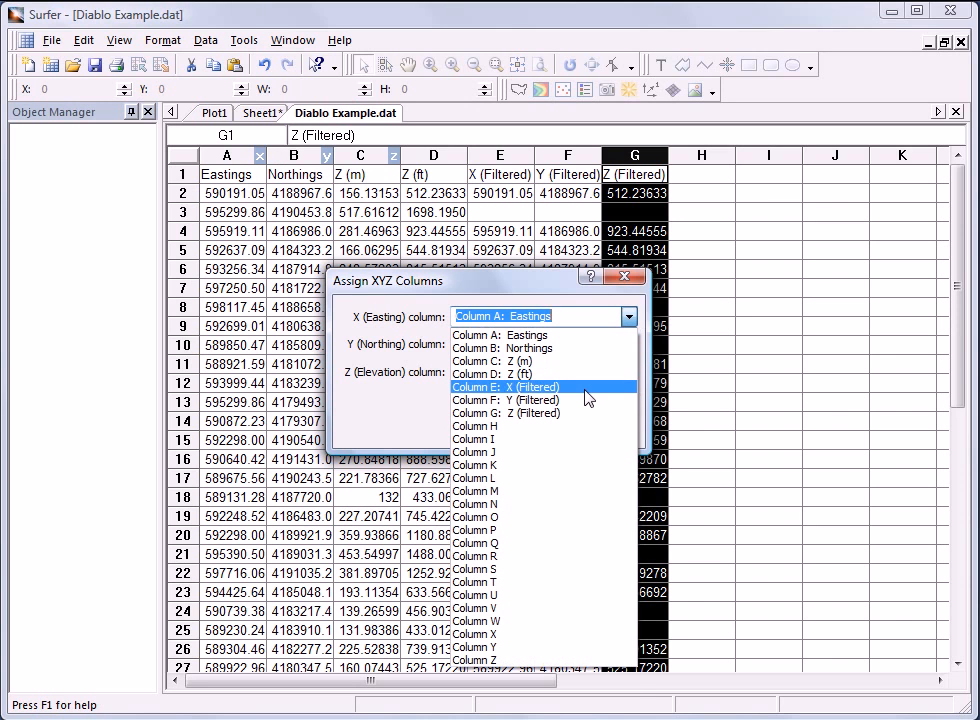
pyautogui.click(589, 399)
pyautogui.click(629, 344)
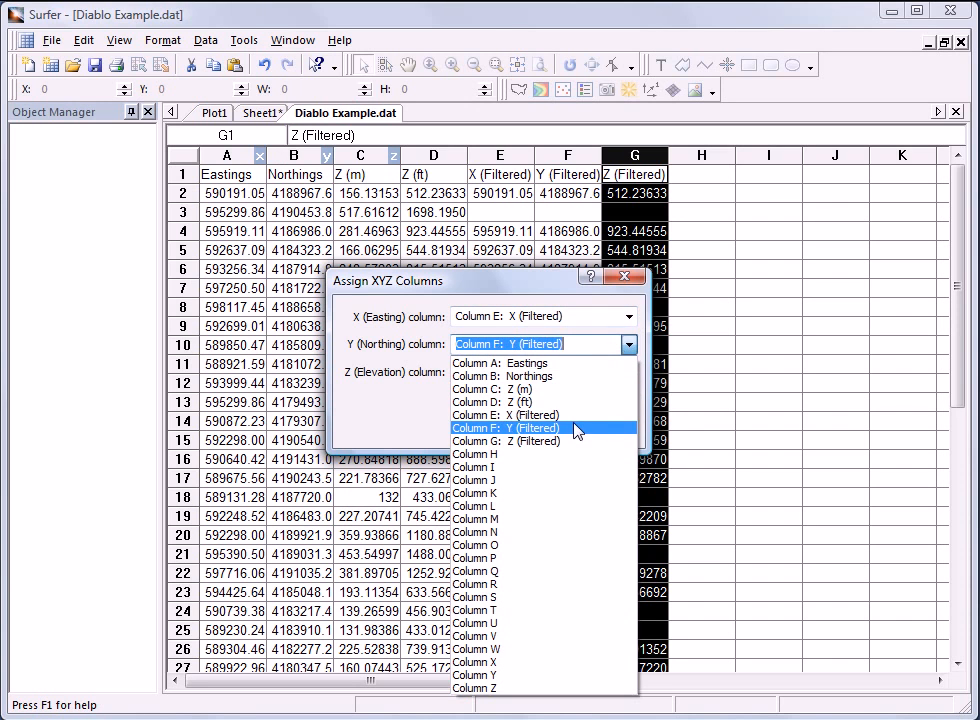
pyautogui.click(576, 428)
pyautogui.click(629, 372)
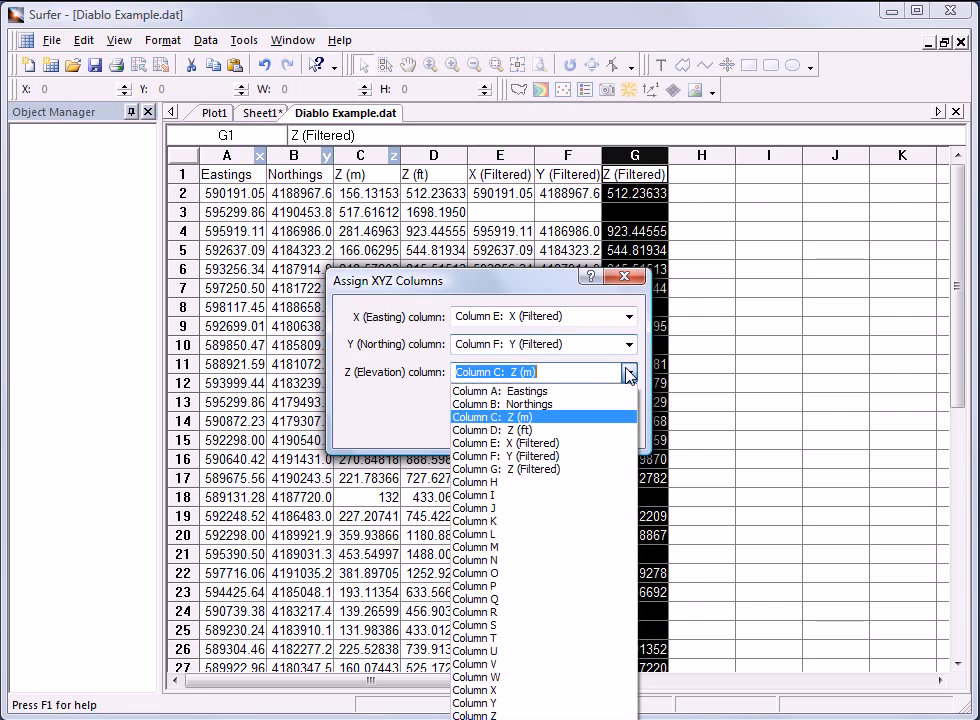
pyautogui.click(576, 469)
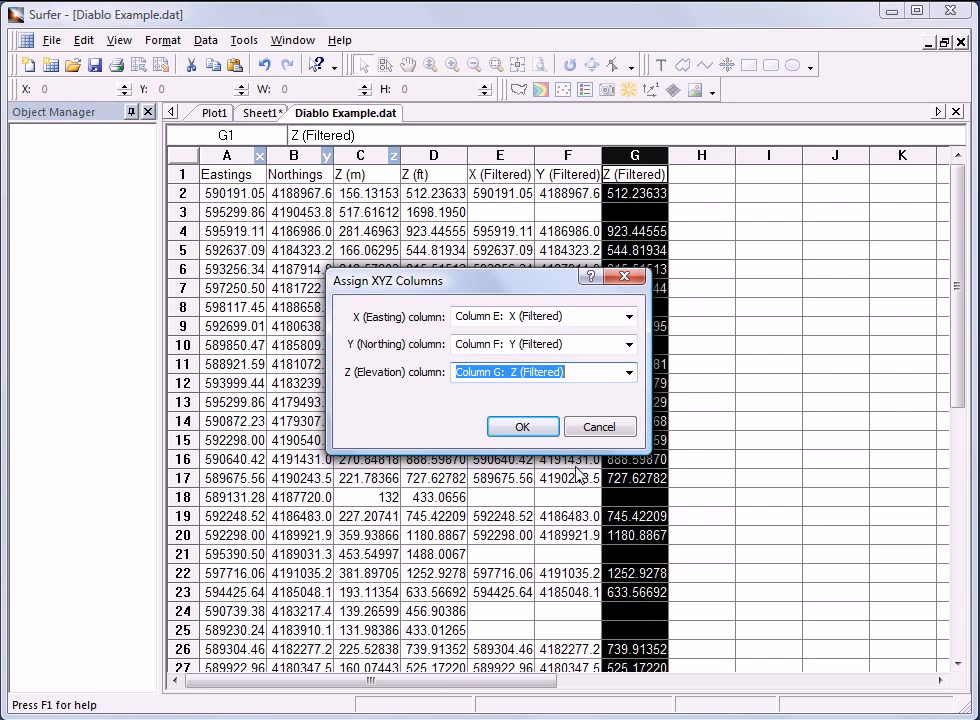
pyautogui.click(525, 428)
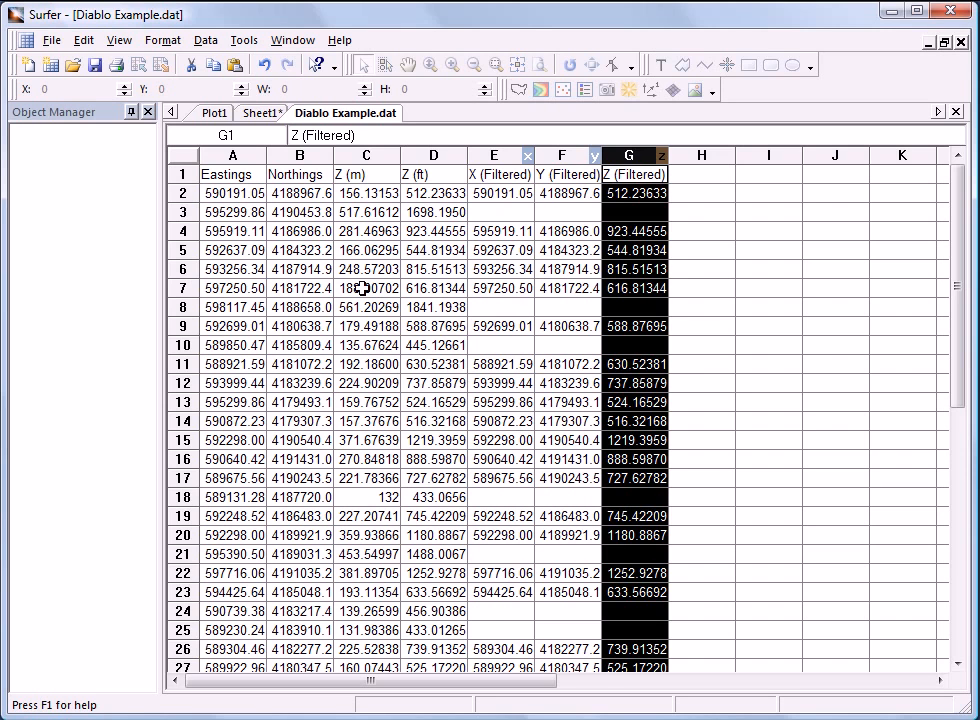
# Create a new post map in Plot1 from the open Diablo Example.dat worksheet and check its X and Y coordinate columns.
pyautogui.click(210, 114)
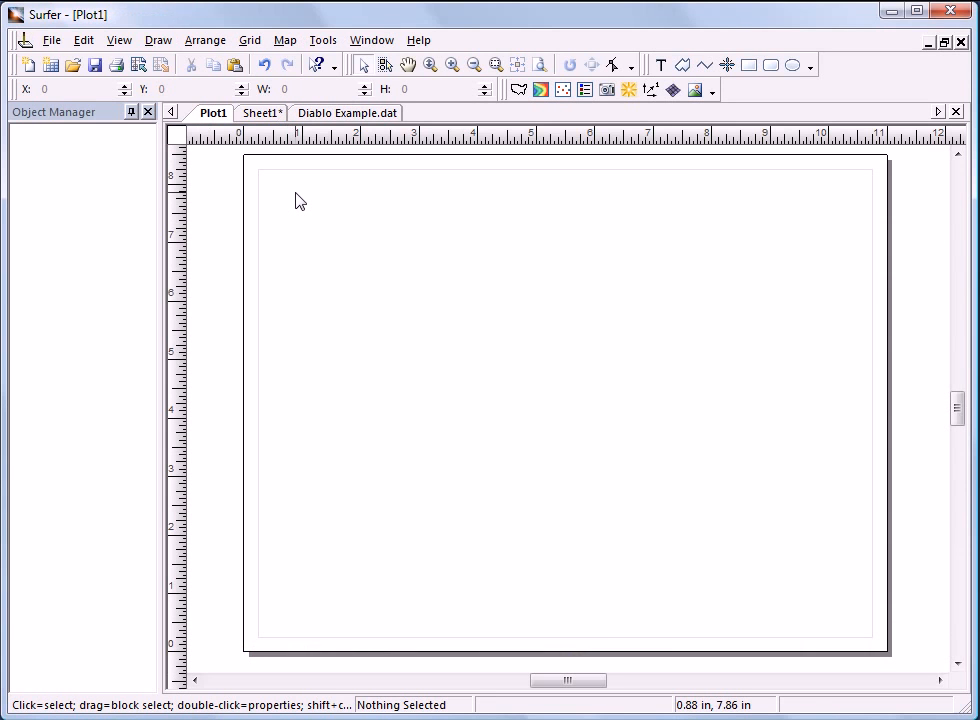
pyautogui.click(288, 42)
pyautogui.moveTo(367, 69)
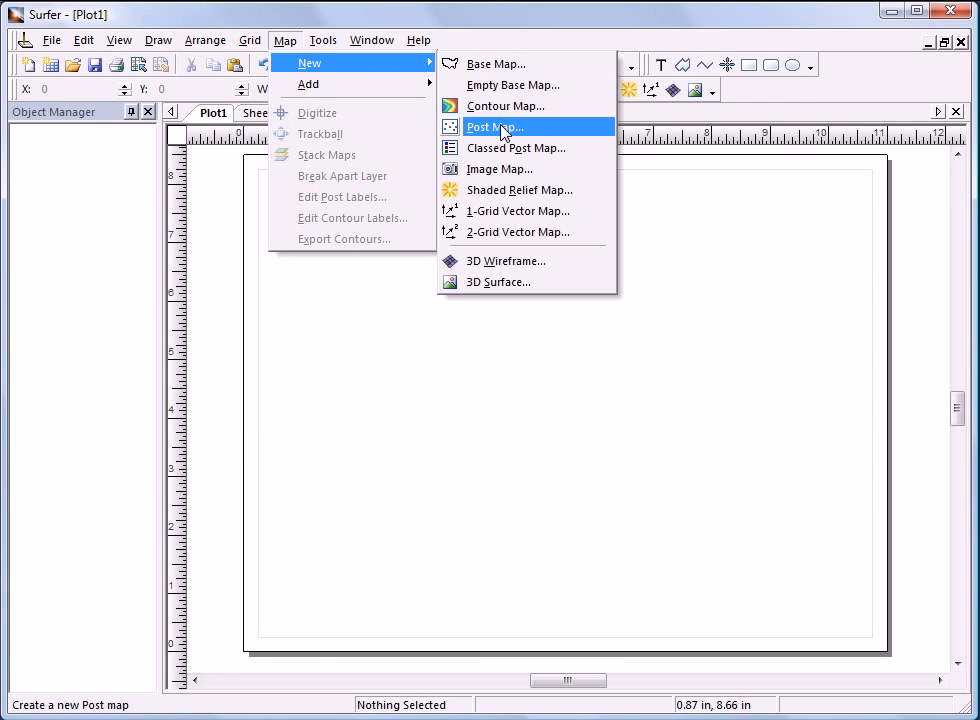
pyautogui.click(470, 125)
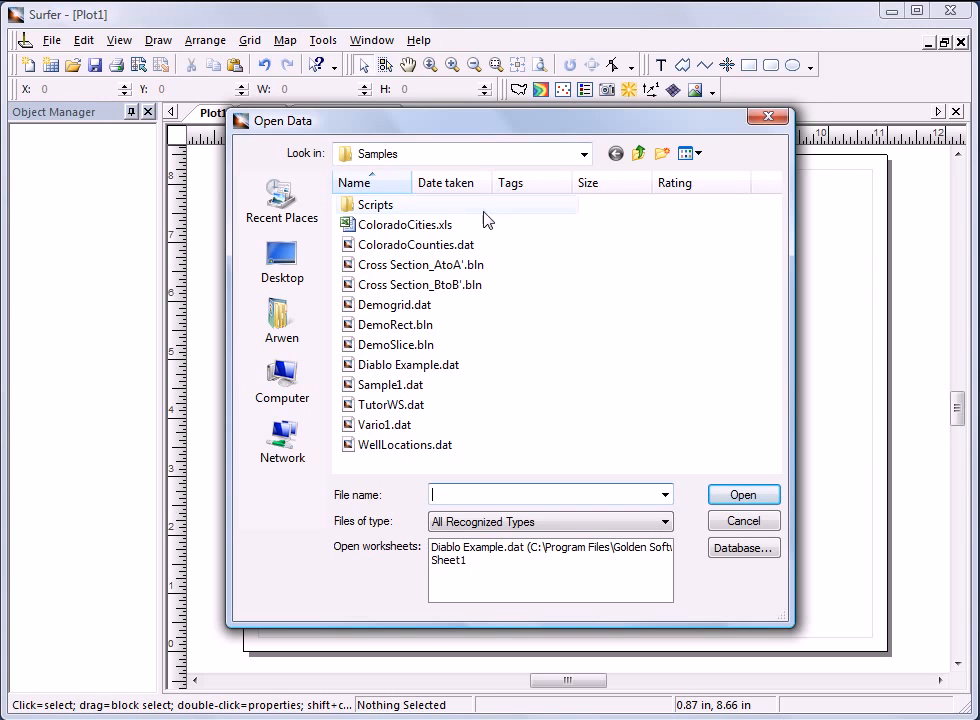
pyautogui.click(565, 552)
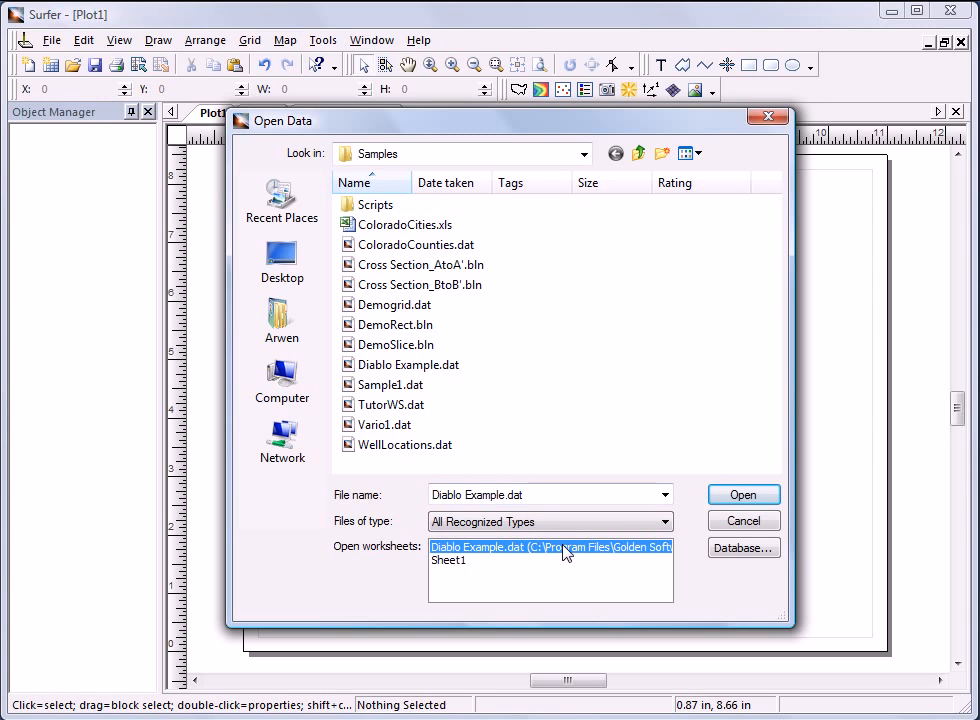
pyautogui.click(740, 496)
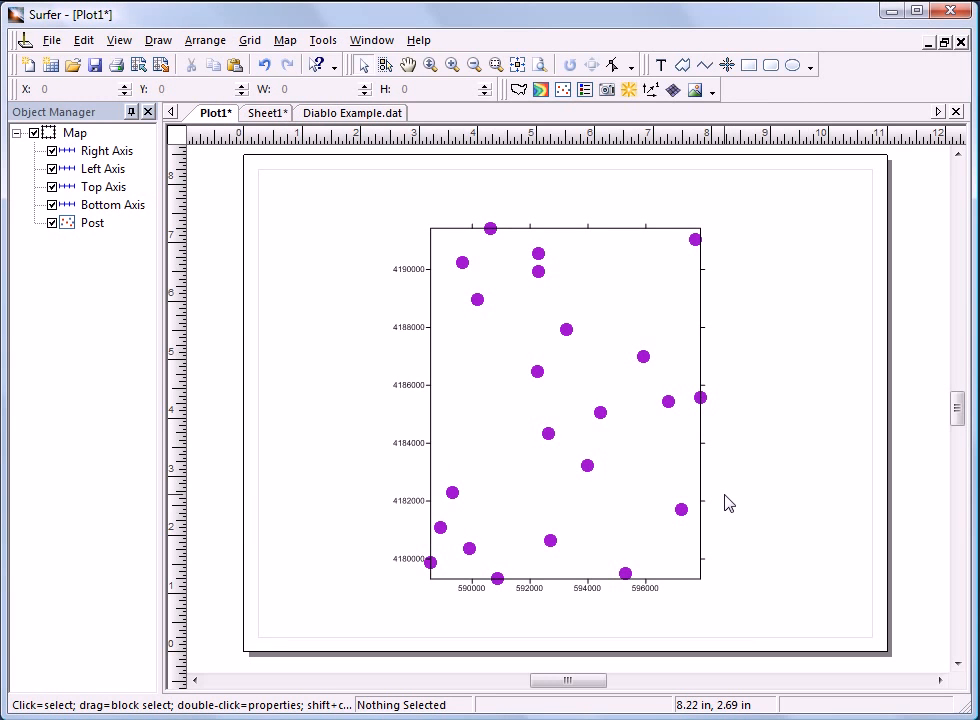
pyautogui.doubleClick(577, 420)
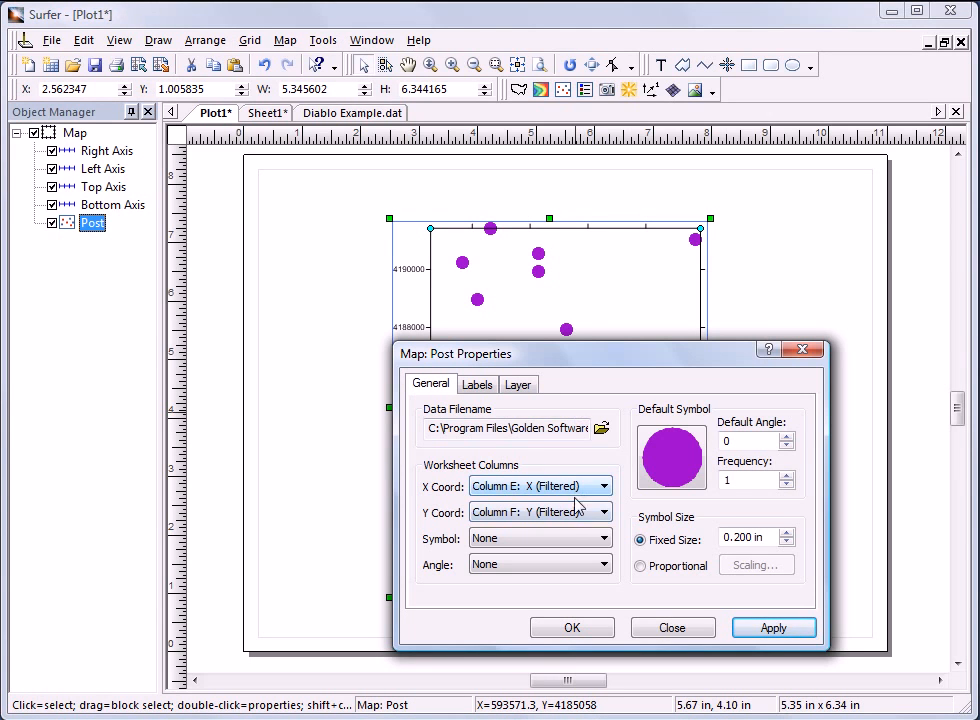
pyautogui.click(572, 628)
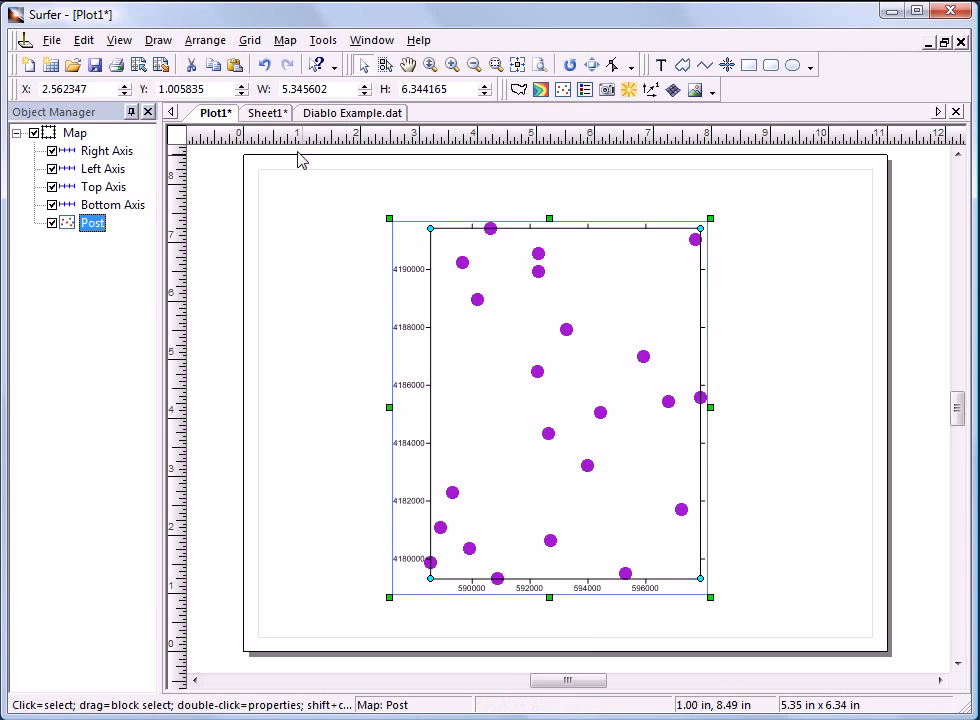
# Close the Sheet1 worksheet without saving its changes.
pyautogui.click(266, 112)
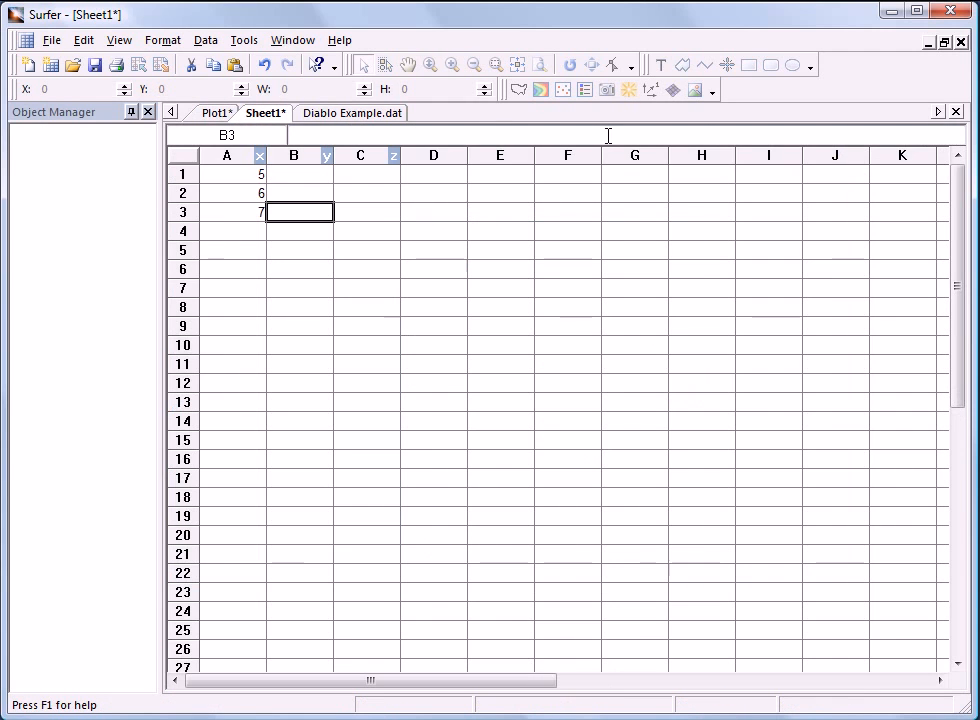
pyautogui.click(956, 112)
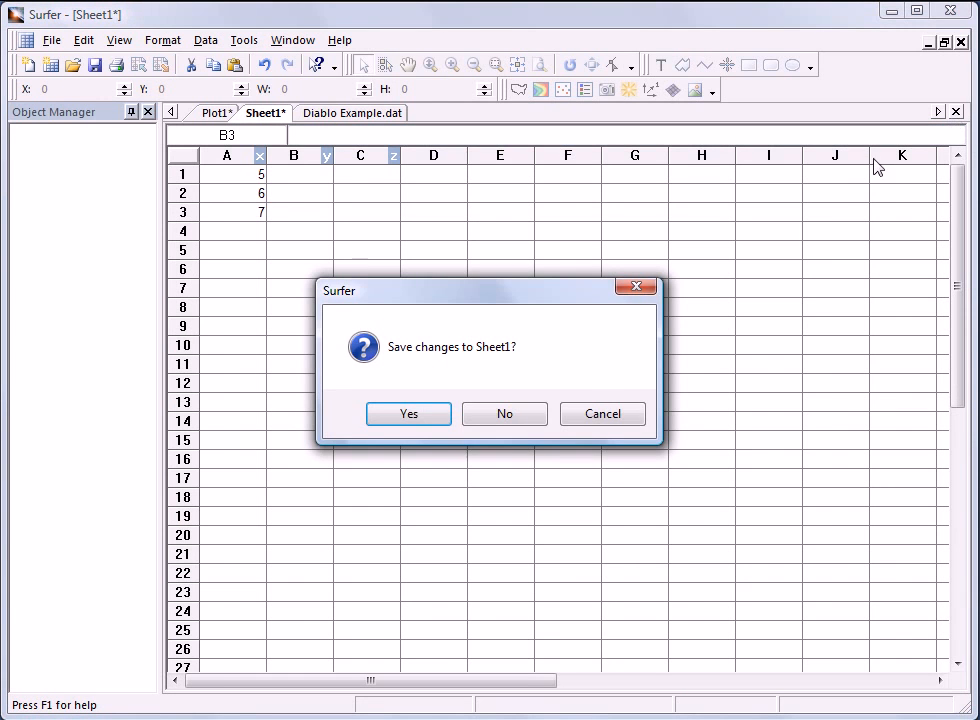
pyautogui.click(517, 414)
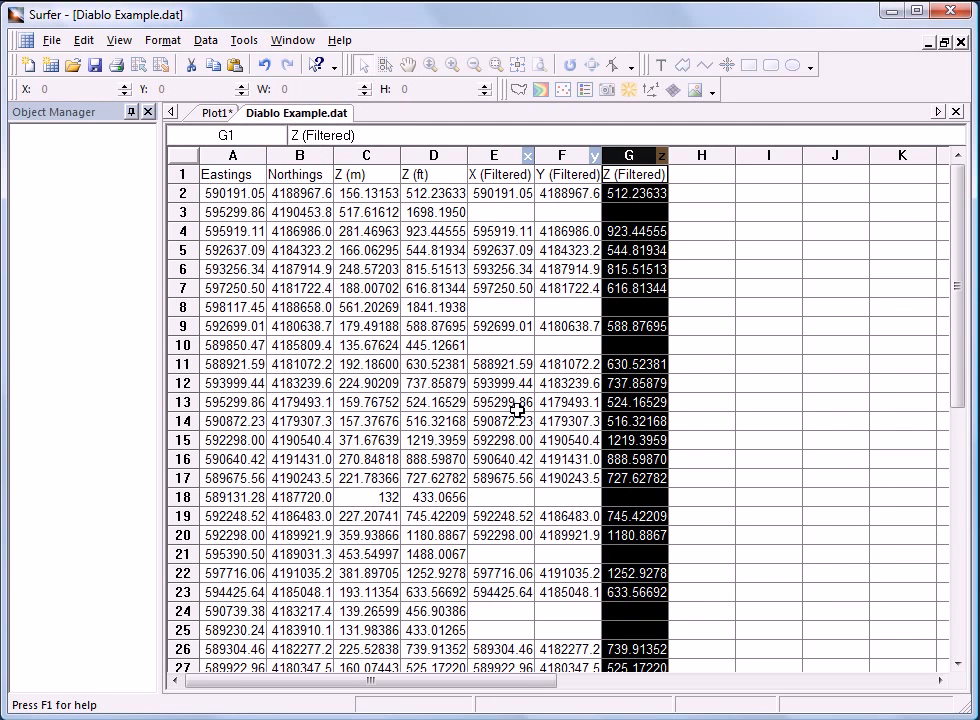
# Tile the Diablo Example.dat worksheet and Plot1 windows vertically and turn on Track Cursor.
pyautogui.click(292, 41)
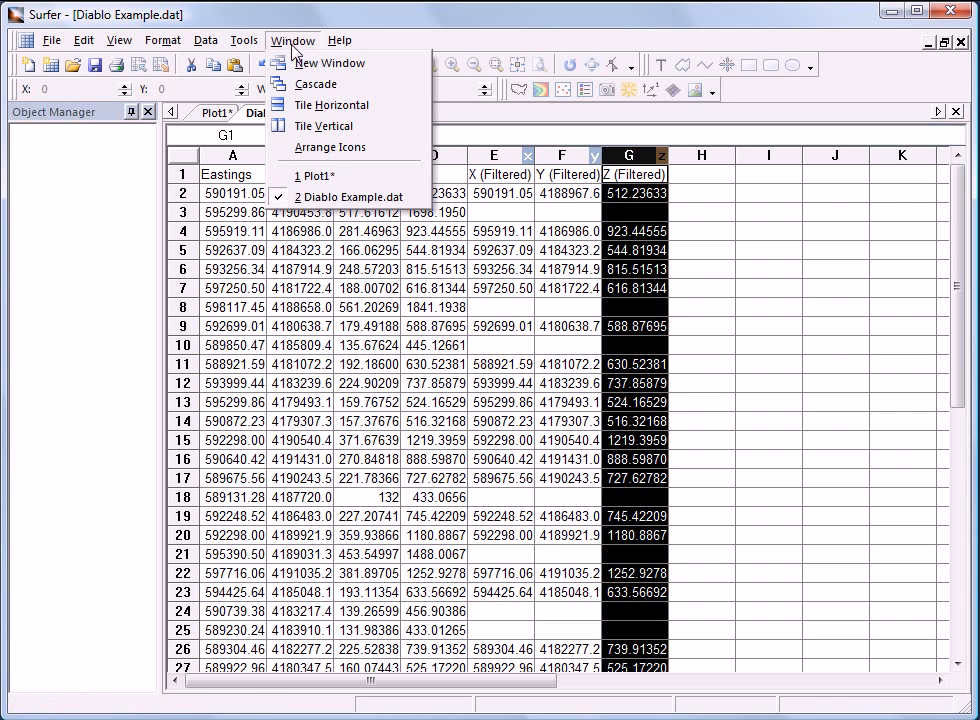
pyautogui.click(312, 127)
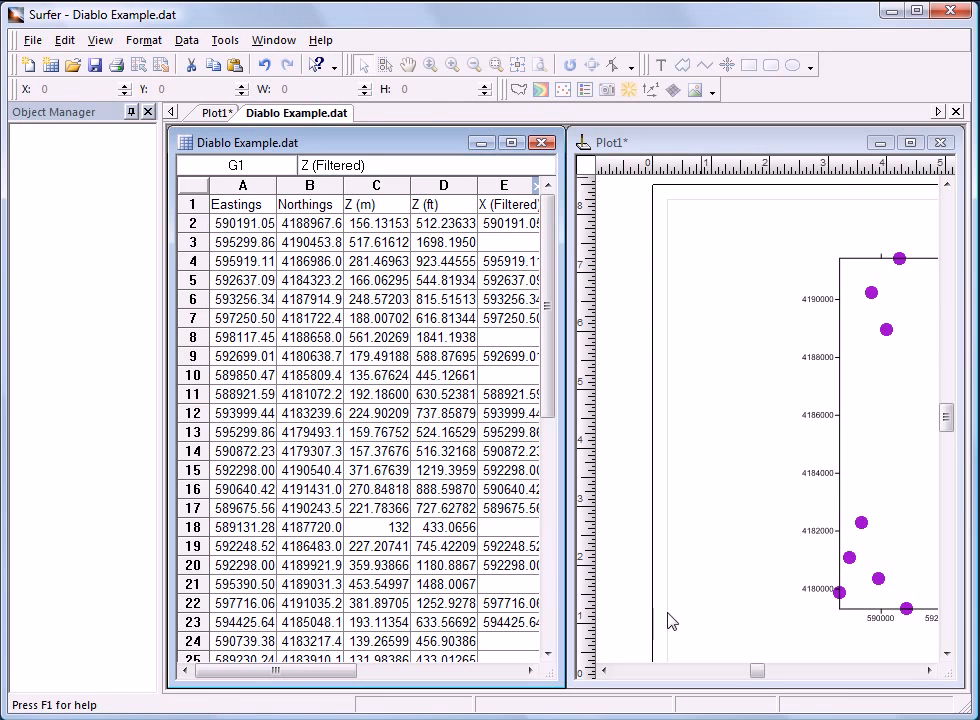
pyautogui.moveTo(757, 670); pyautogui.dragTo(768, 678)
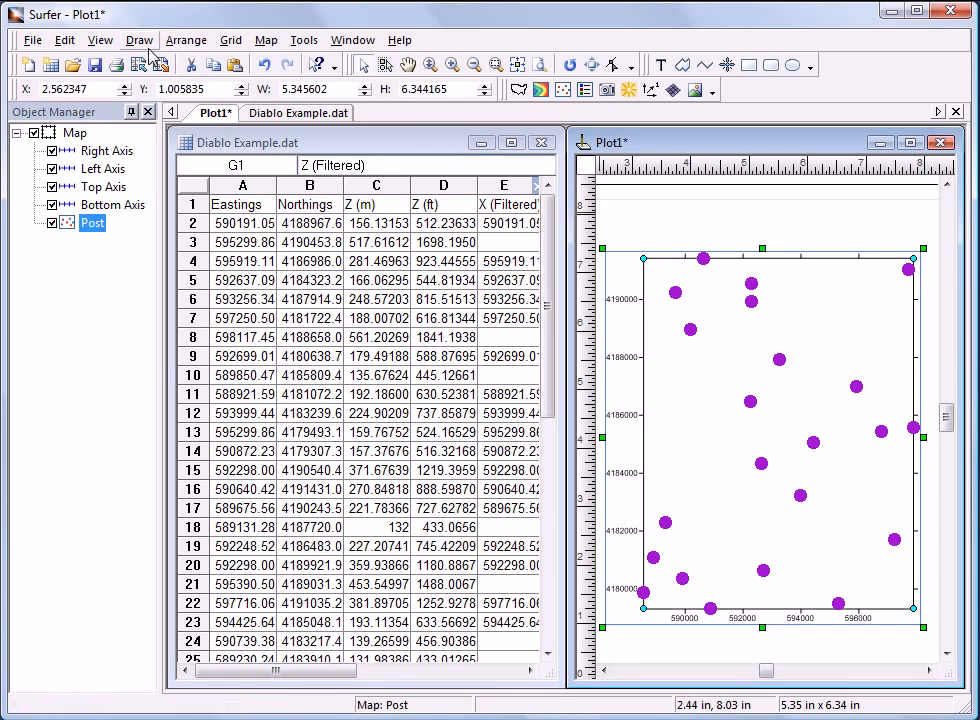
pyautogui.click(100, 41)
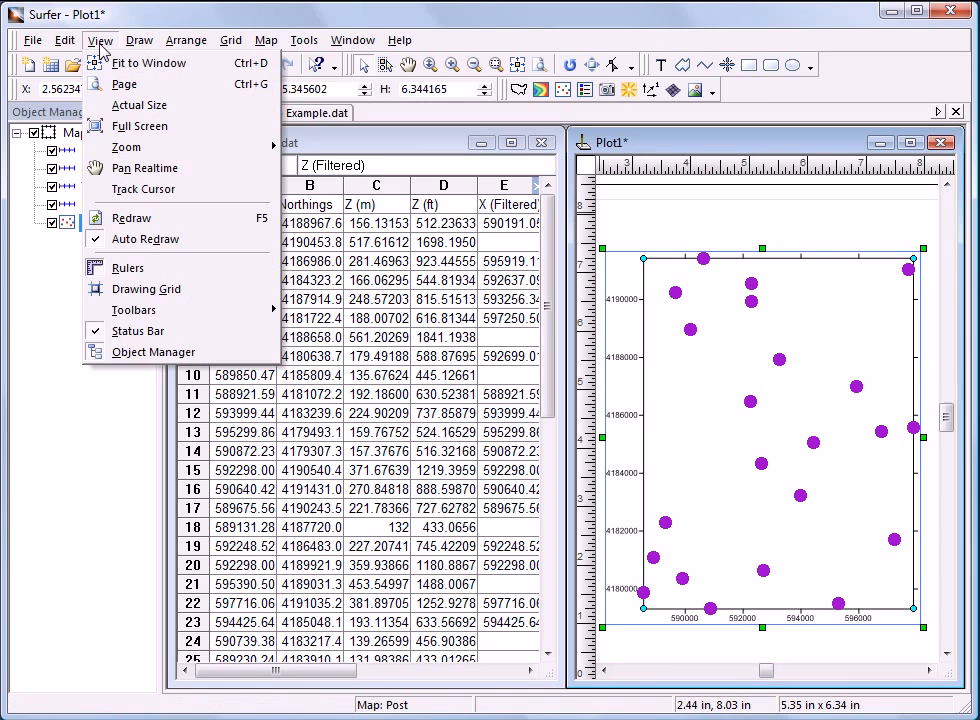
pyautogui.click(148, 192)
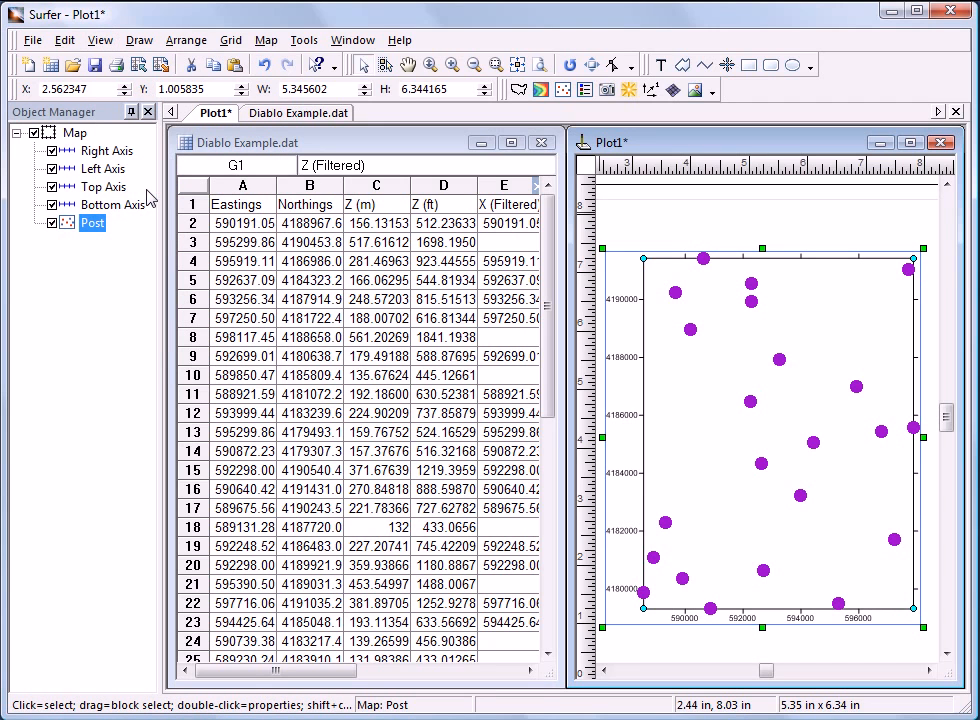
# Pick several points on the post map to locate their matching data rows in the Diablo Example.dat worksheet.
pyautogui.click(740, 414)
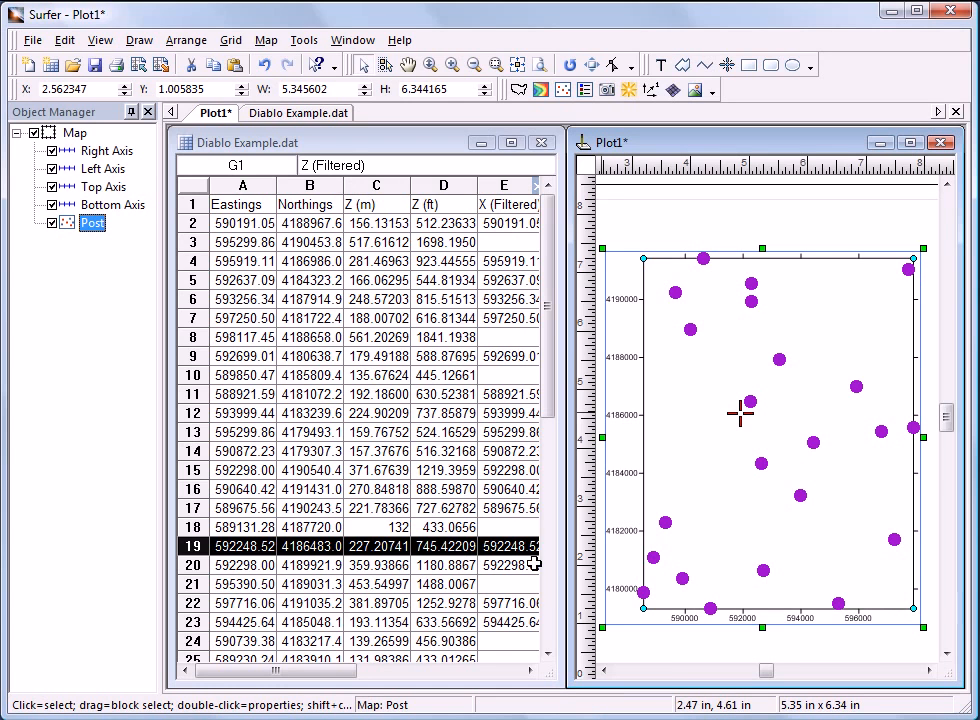
pyautogui.click(691, 345)
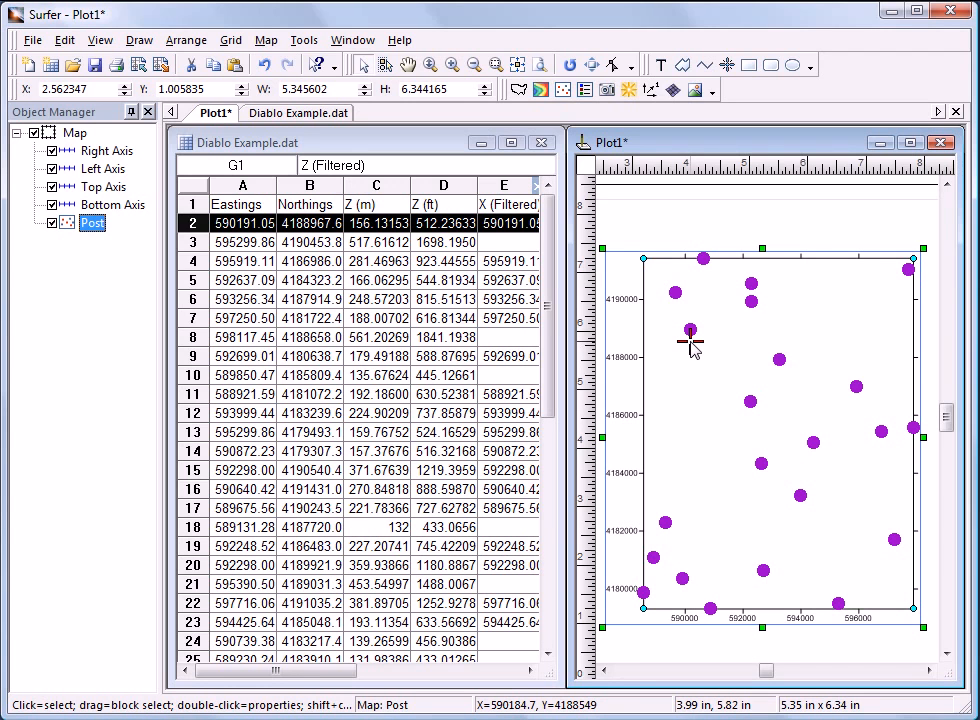
pyautogui.click(751, 301)
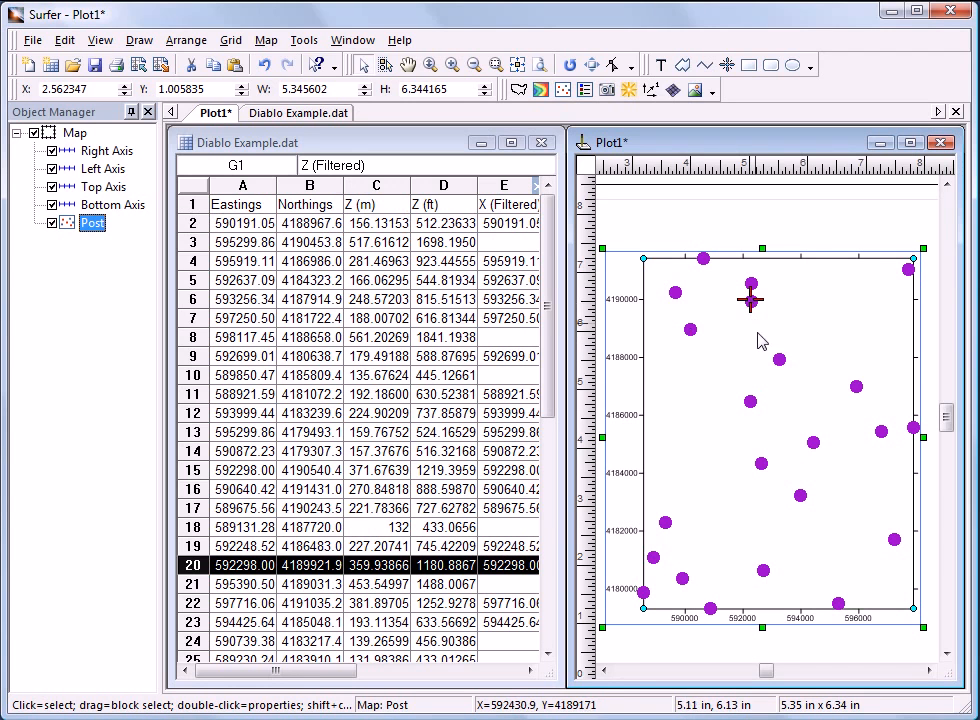
pyautogui.click(856, 386)
pyautogui.click(813, 443)
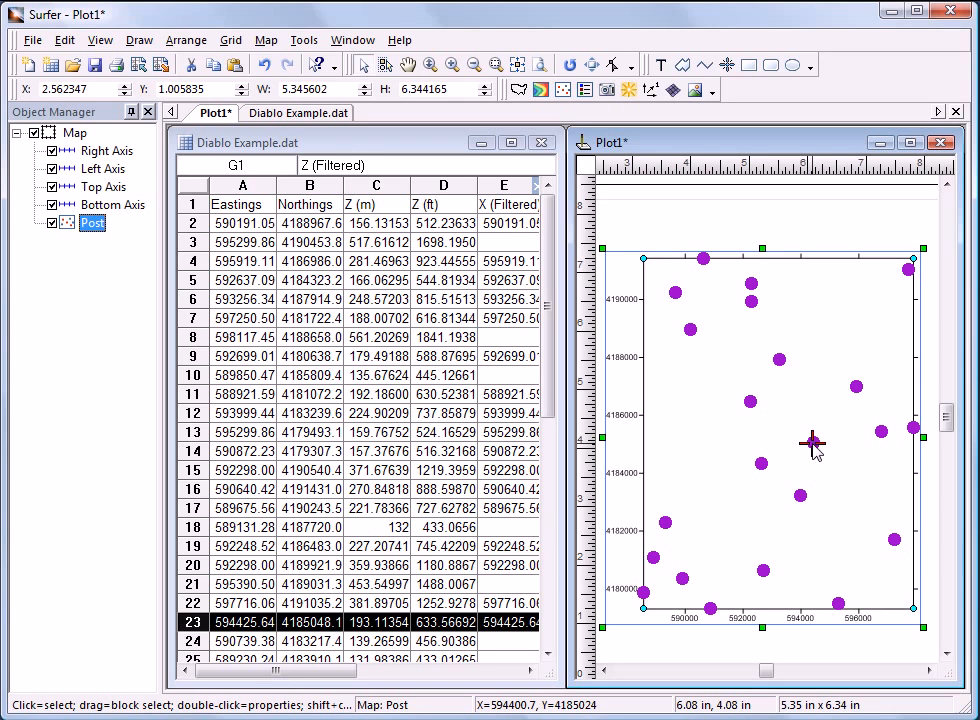
# Maximize the Diablo Example.dat worksheet and set the New Projected Coordinates source system to North America NAD27 UTM zone 10N for columns E and F.
pyautogui.click(512, 146)
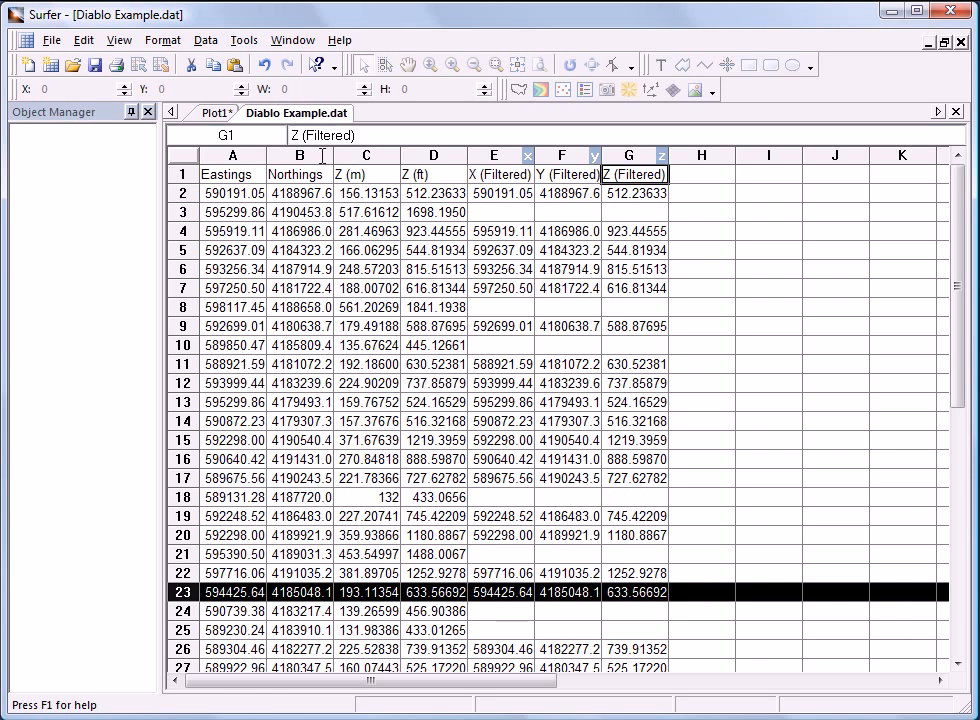
pyautogui.click(206, 40)
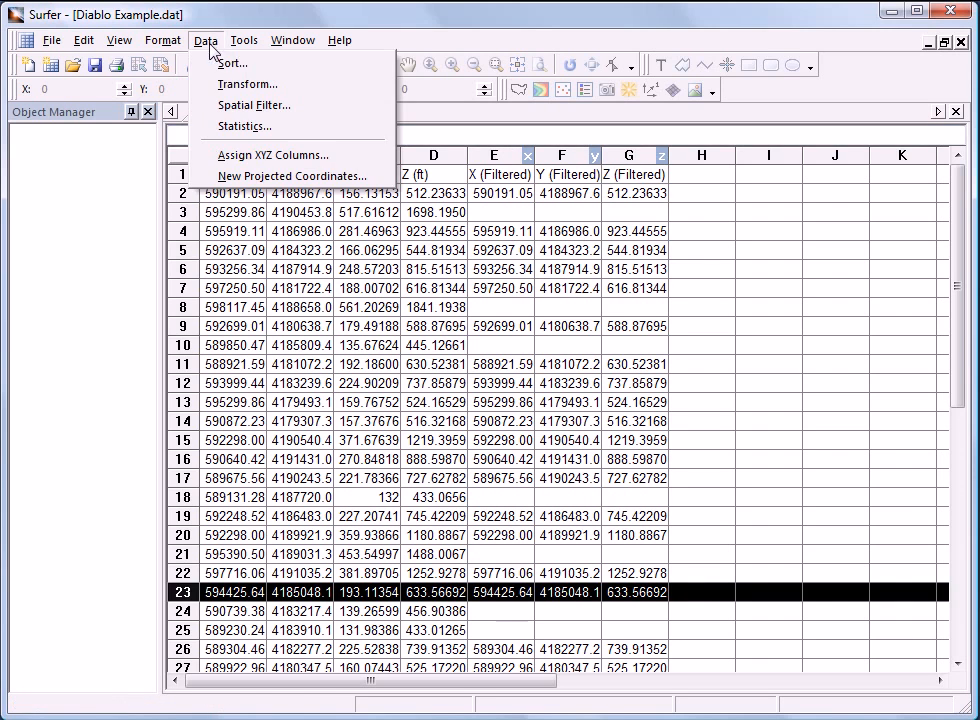
pyautogui.click(258, 177)
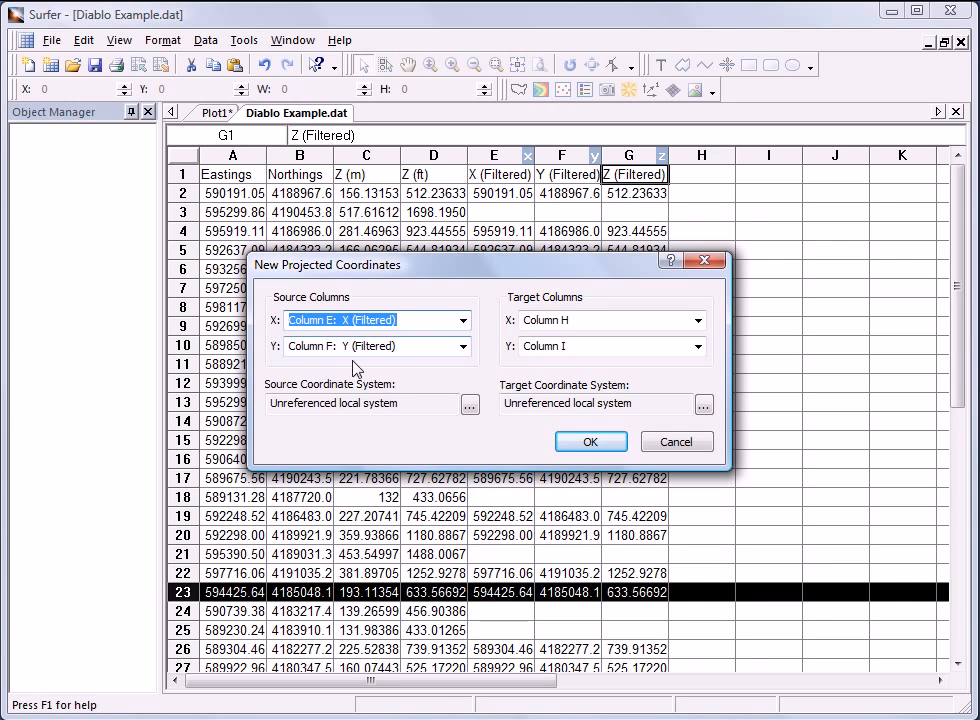
pyautogui.click(470, 405)
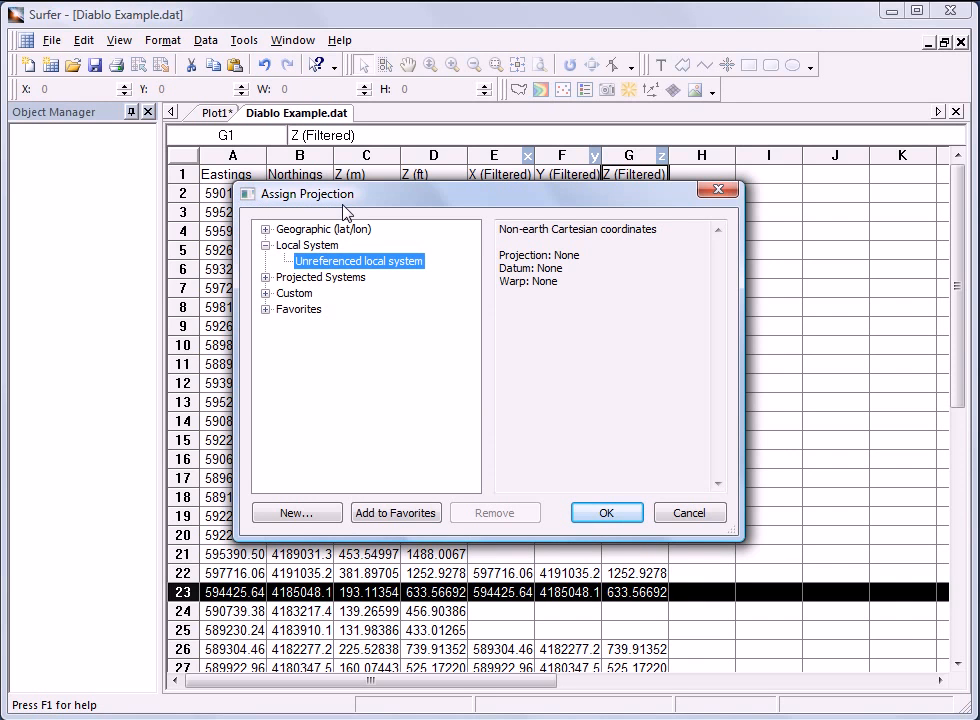
pyautogui.click(265, 277)
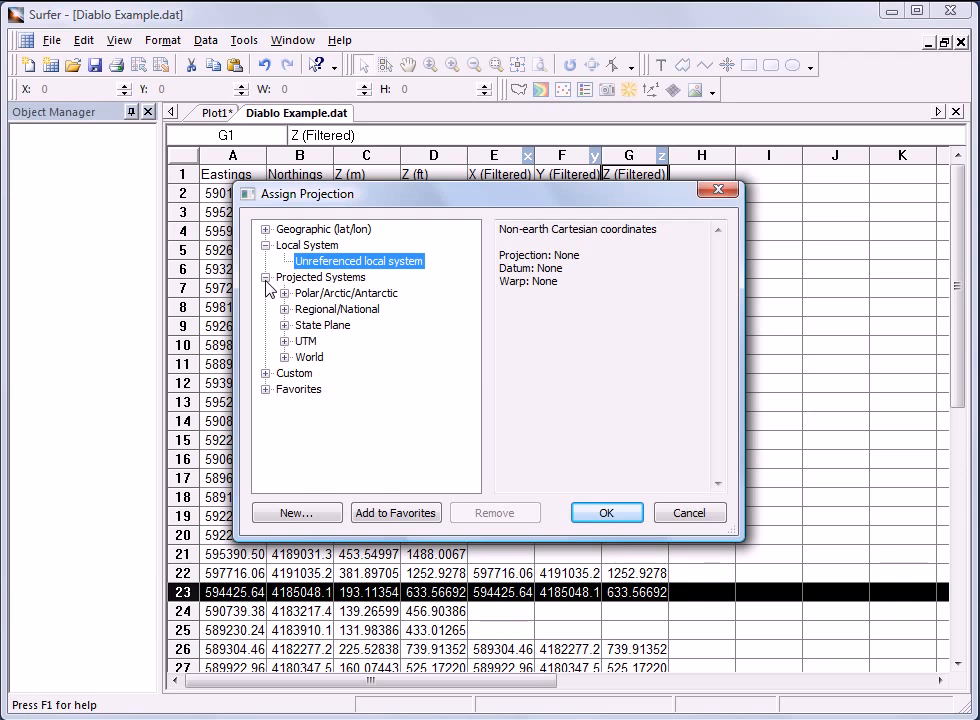
pyautogui.click(284, 340)
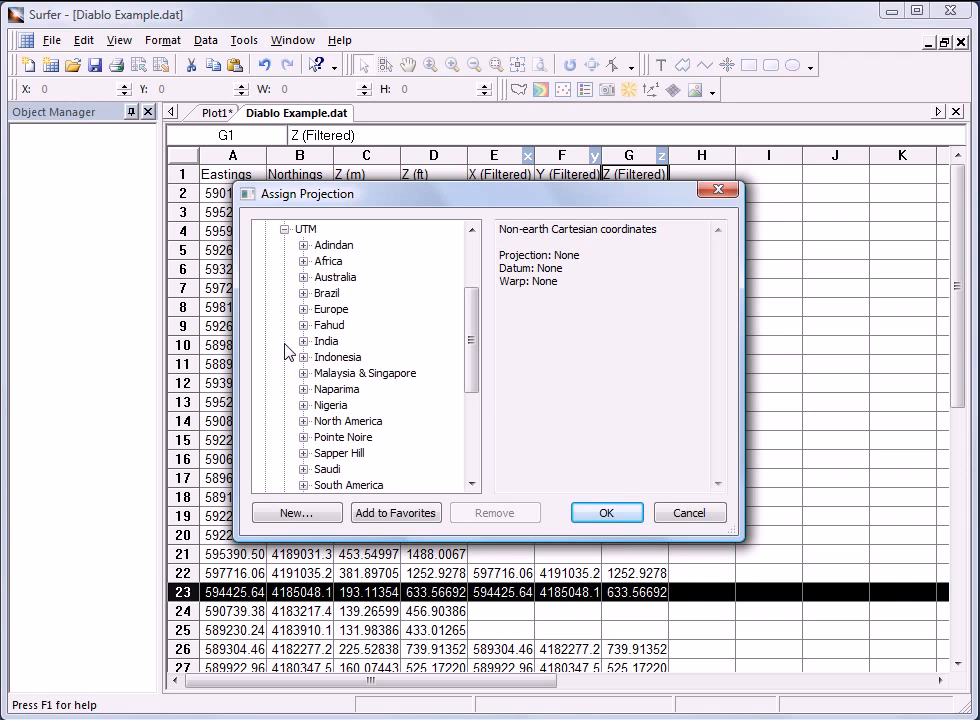
pyautogui.click(304, 421)
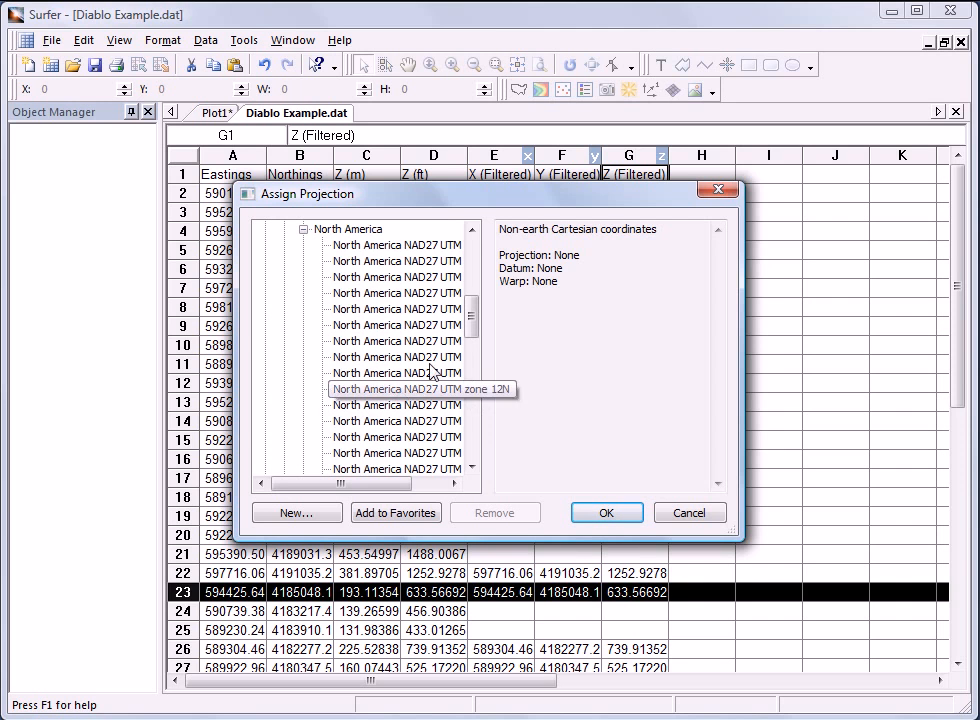
pyautogui.moveTo(437, 205); pyautogui.dragTo(289, 180)
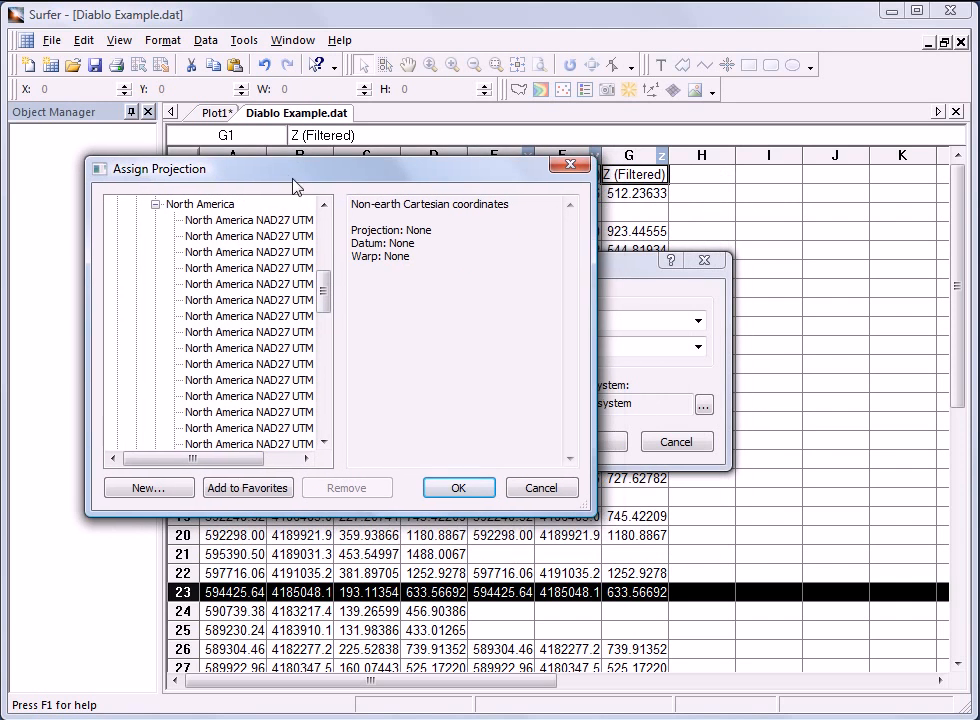
pyautogui.moveTo(592, 512); pyautogui.dragTo(752, 540)
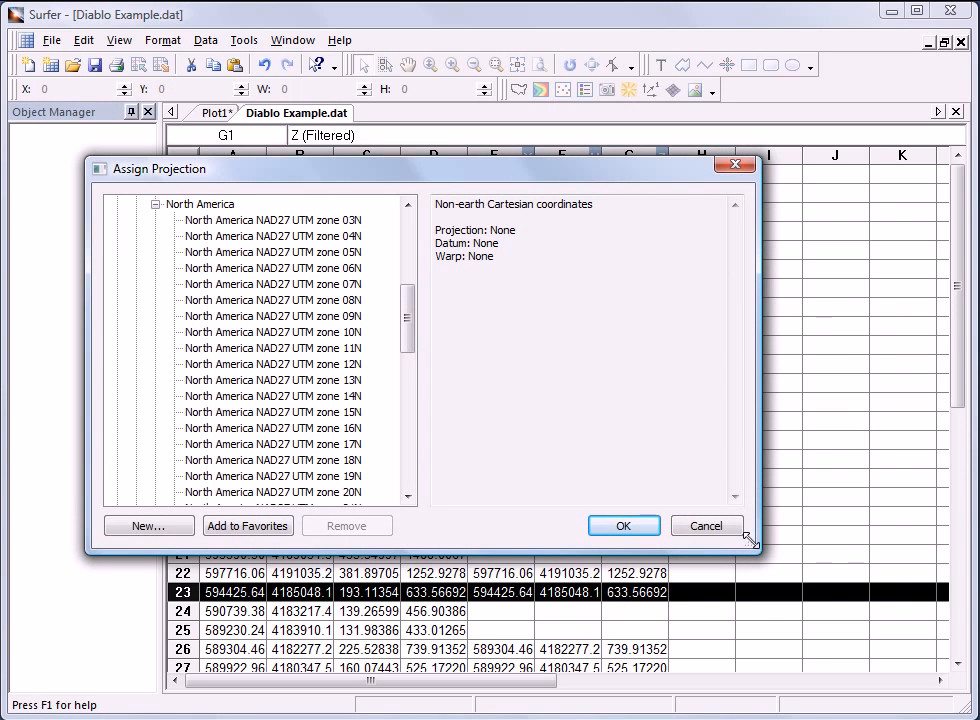
pyautogui.click(322, 334)
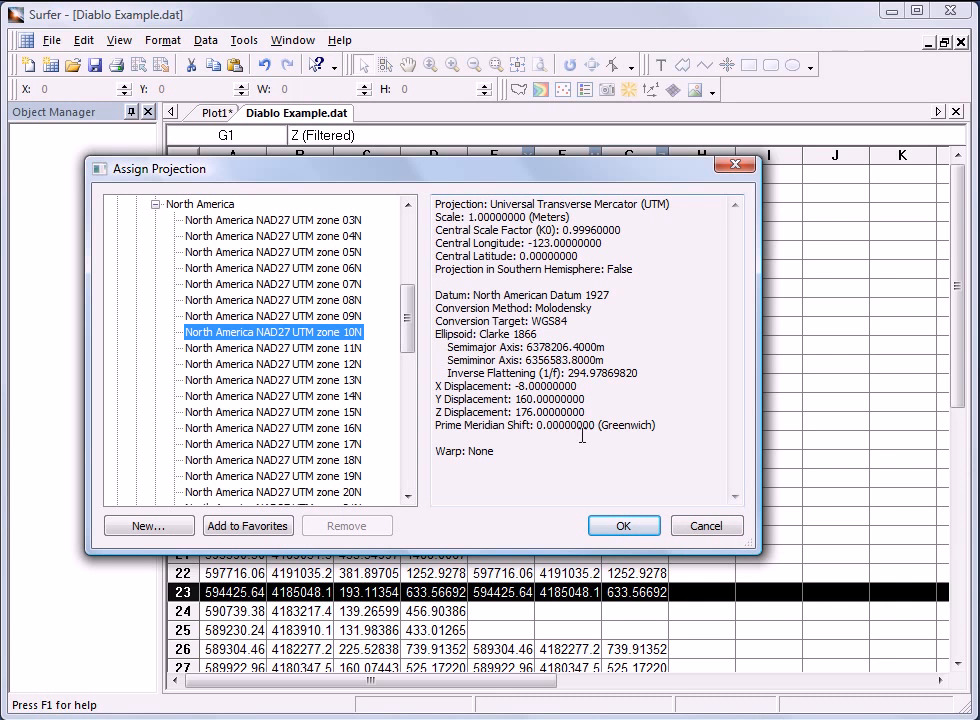
pyautogui.click(622, 525)
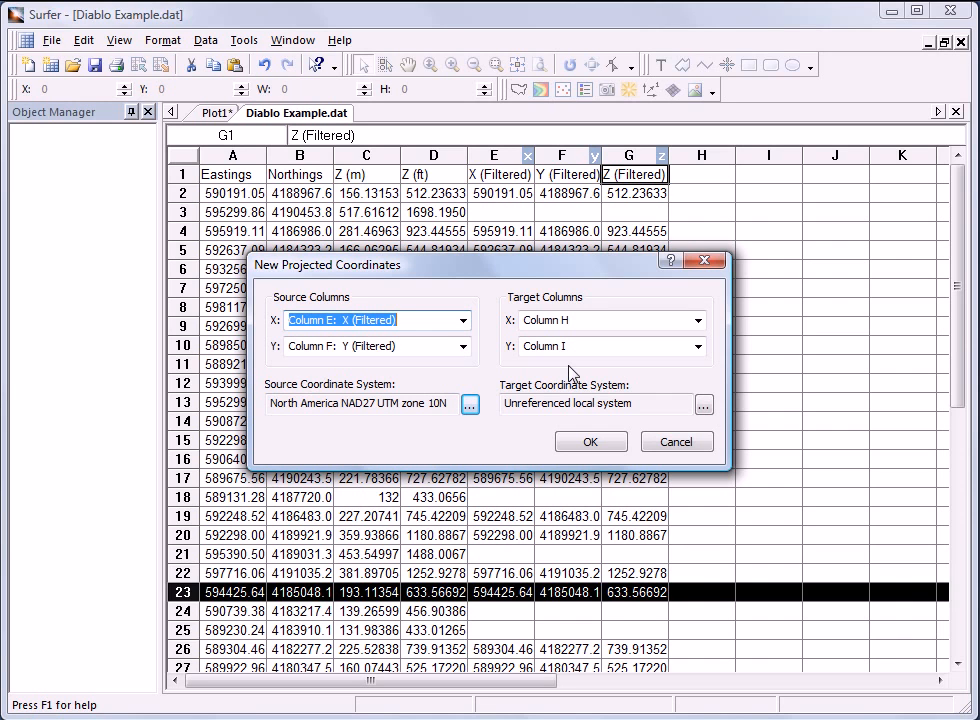
# Set the target coordinate system to geographic World Geodetic System 1984 and generate the projected coordinates in columns H and I.
pyautogui.click(705, 406)
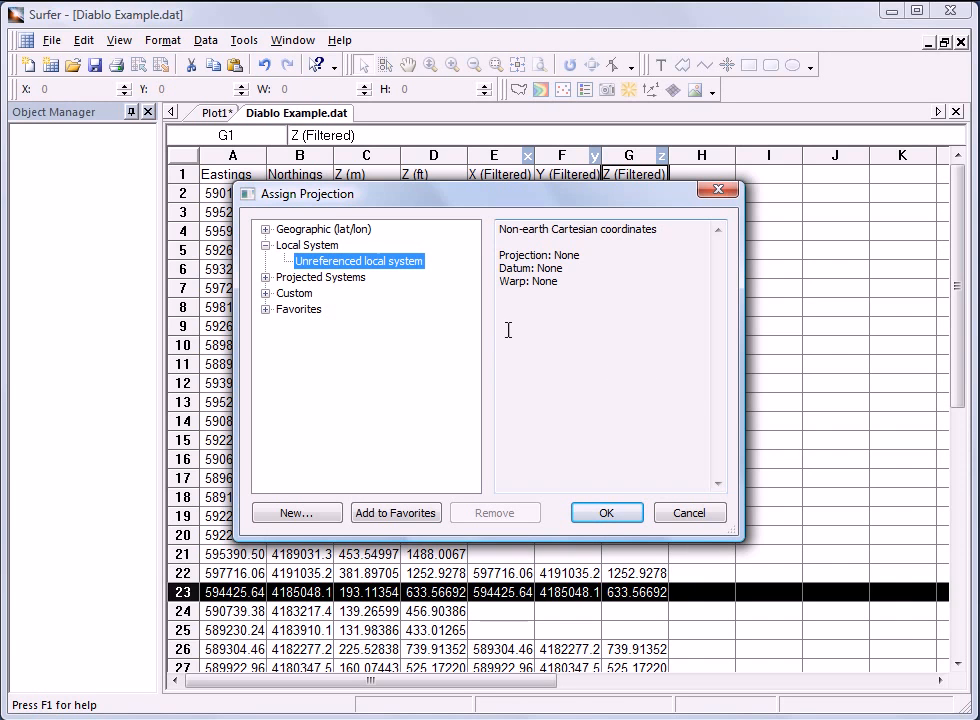
pyautogui.click(265, 229)
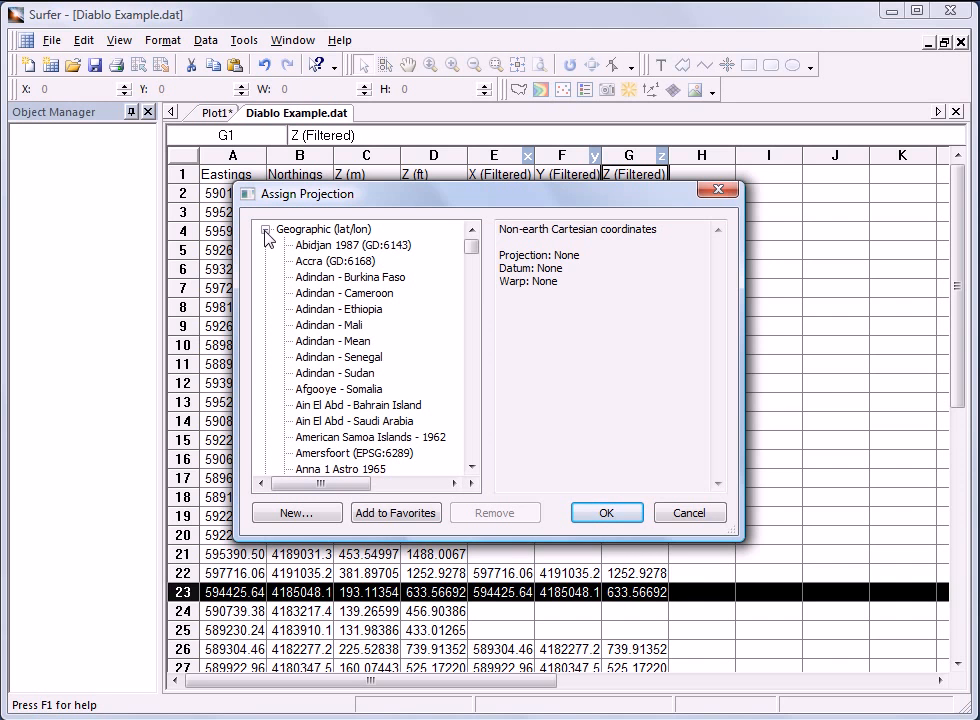
pyautogui.moveTo(468, 248); pyautogui.dragTo(477, 320)
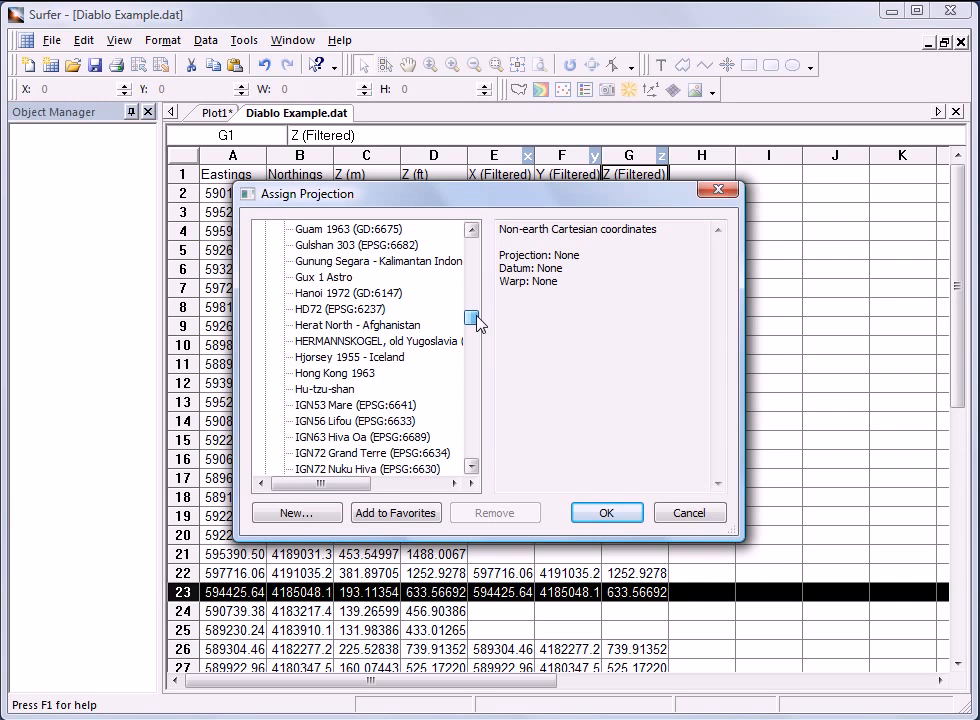
pyautogui.moveTo(476, 318); pyautogui.dragTo(470, 450)
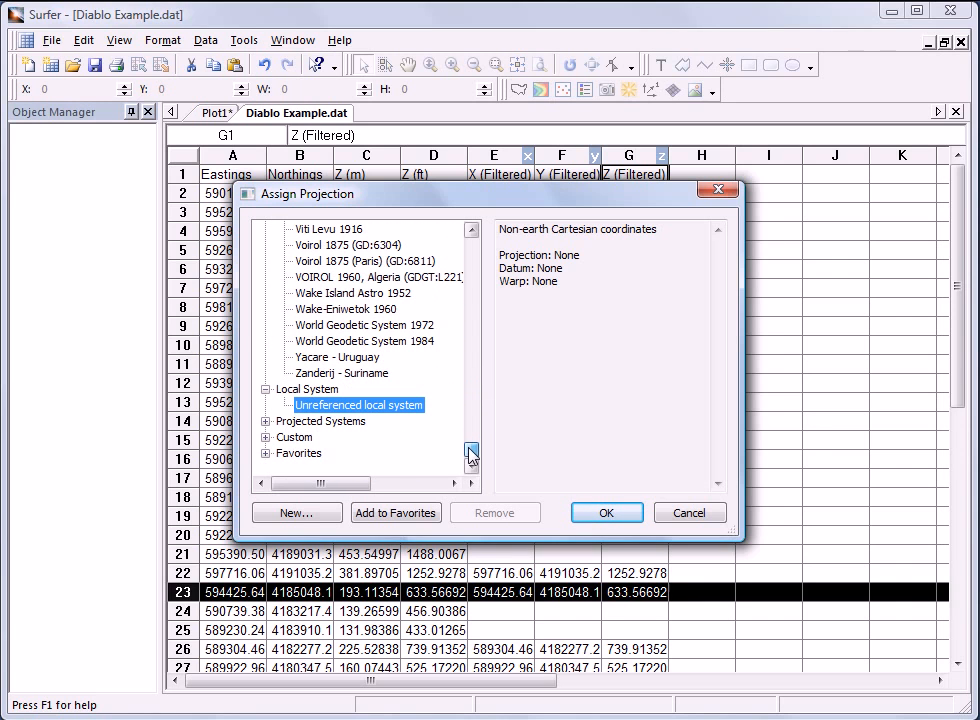
pyautogui.click(427, 344)
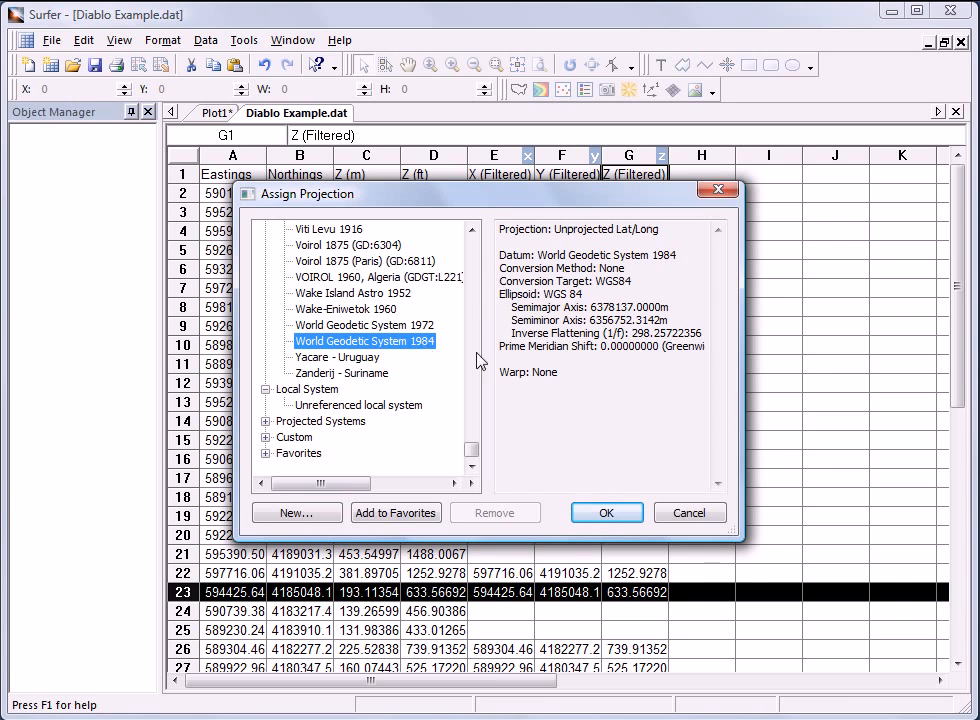
pyautogui.click(606, 512)
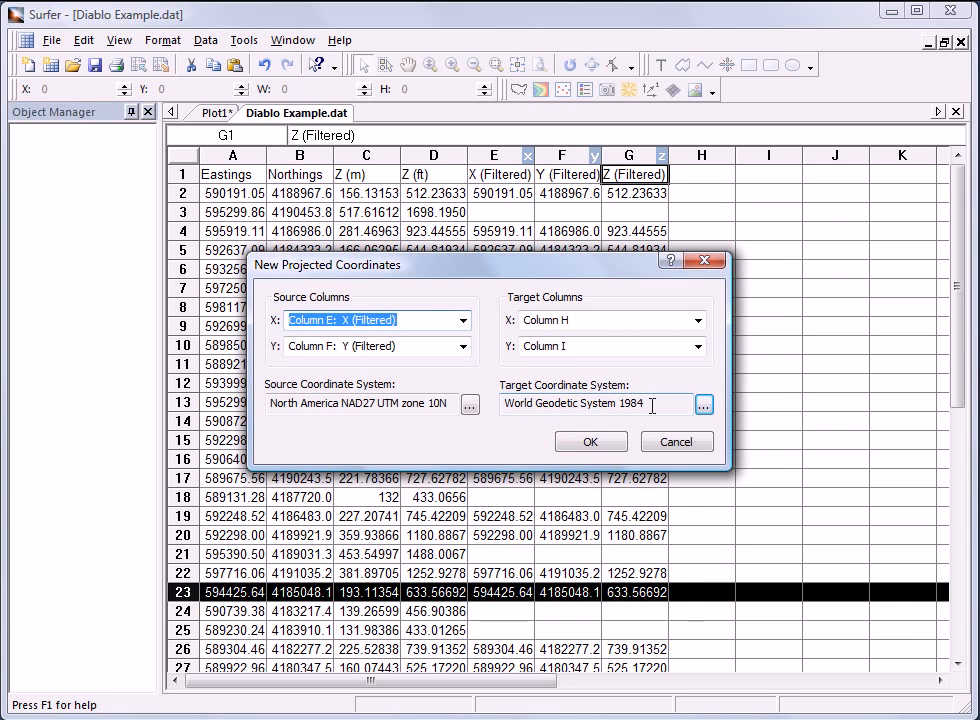
pyautogui.click(592, 442)
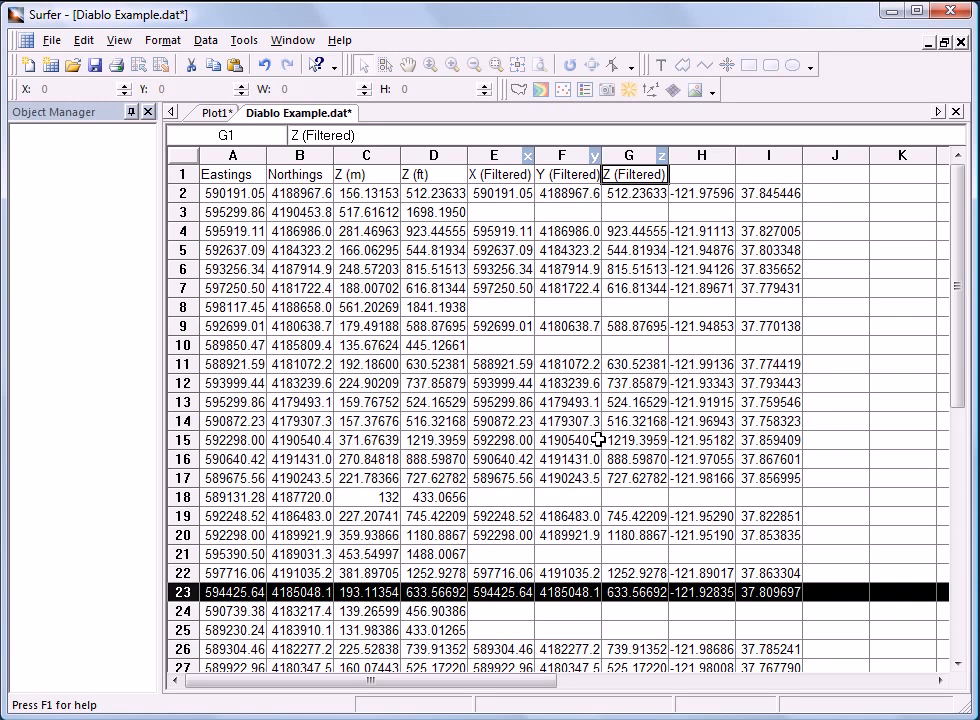
# Label the new coordinate columns with the headers Longitude in cell H1 and Latitude in cell I1.
pyautogui.click(692, 172)
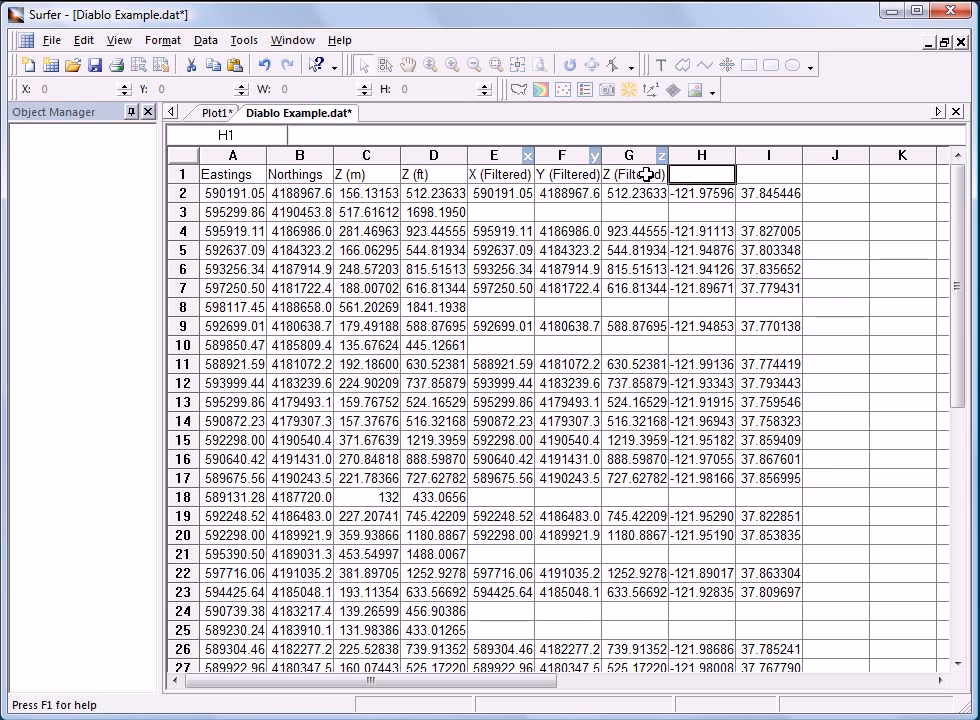
pyautogui.write('Longitude')
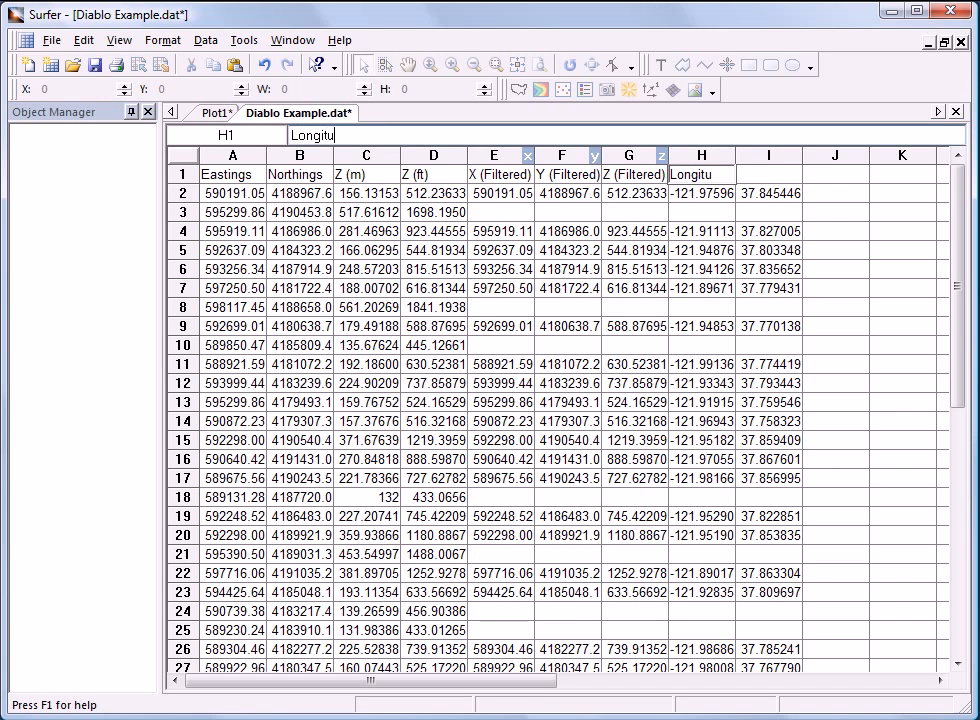
pyautogui.click(764, 171)
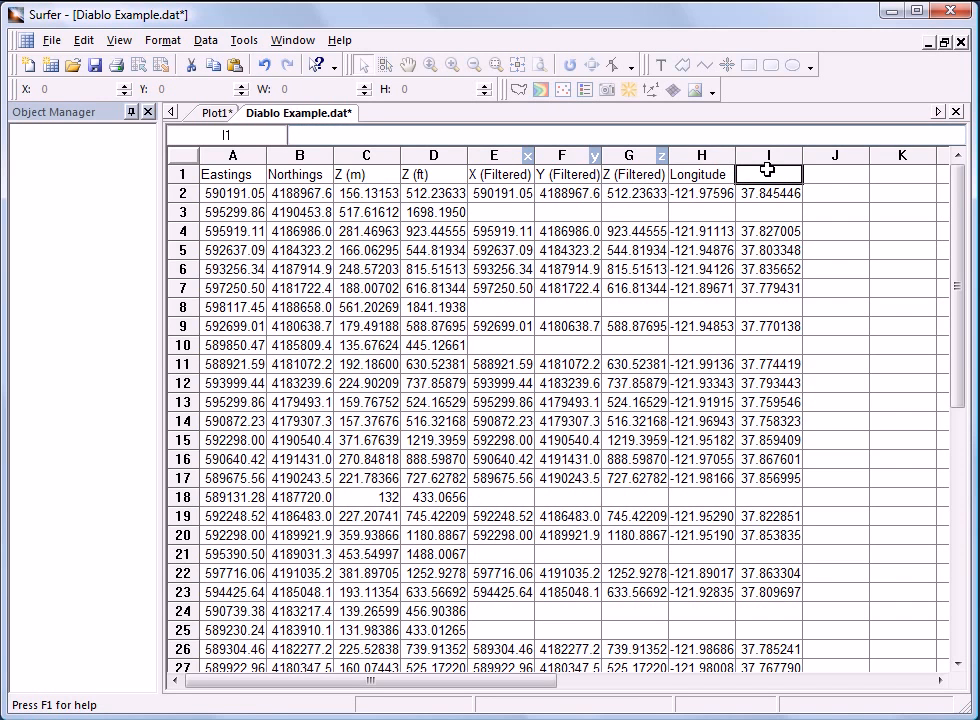
pyautogui.write('Latitude')
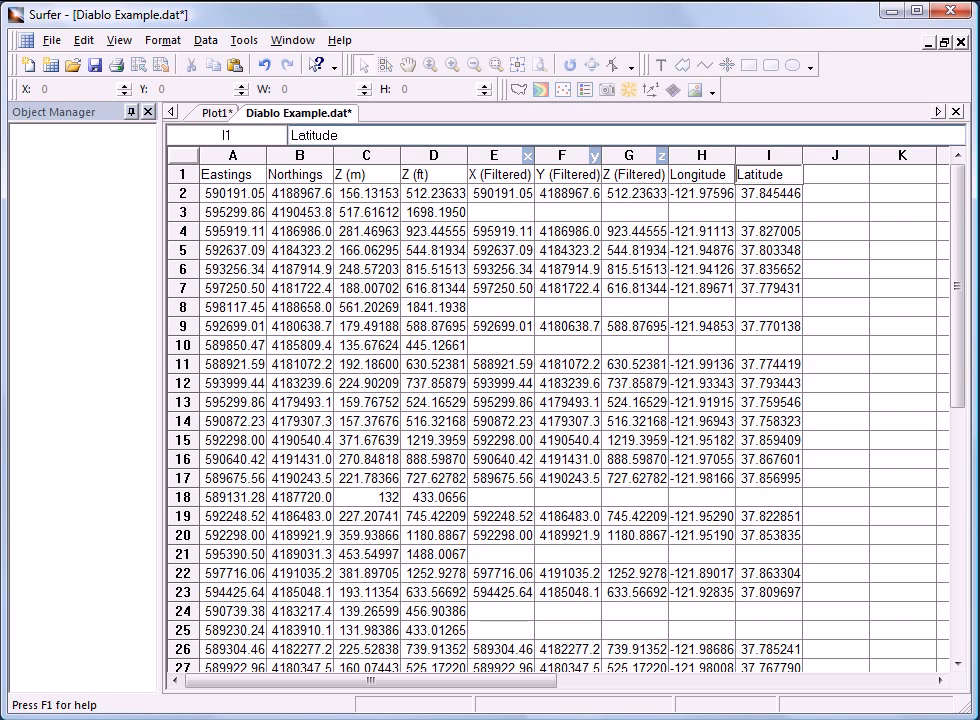
pyautogui.press('Return')
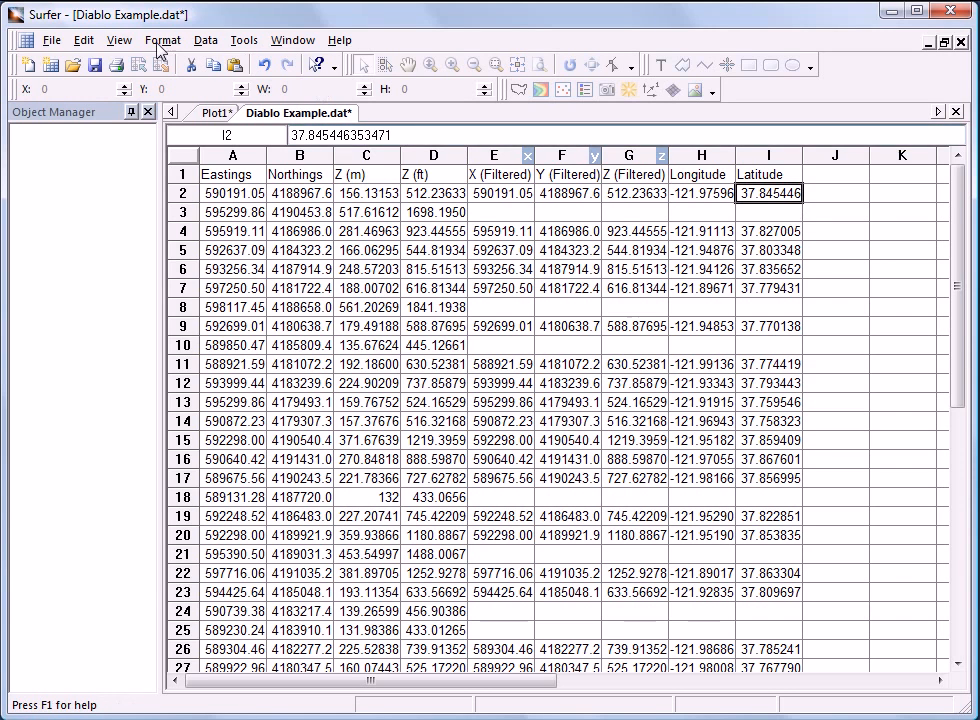
# Save the Diablo Example.dat worksheet with comma delimiters and double-quote text qualifiers.
pyautogui.click(50, 40)
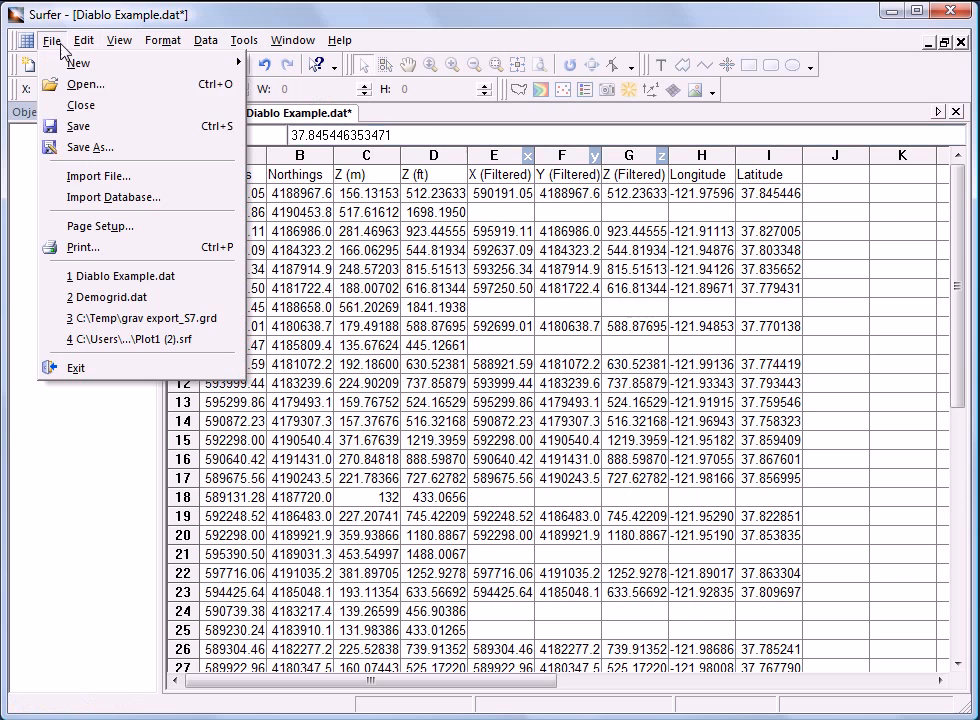
pyautogui.click(76, 127)
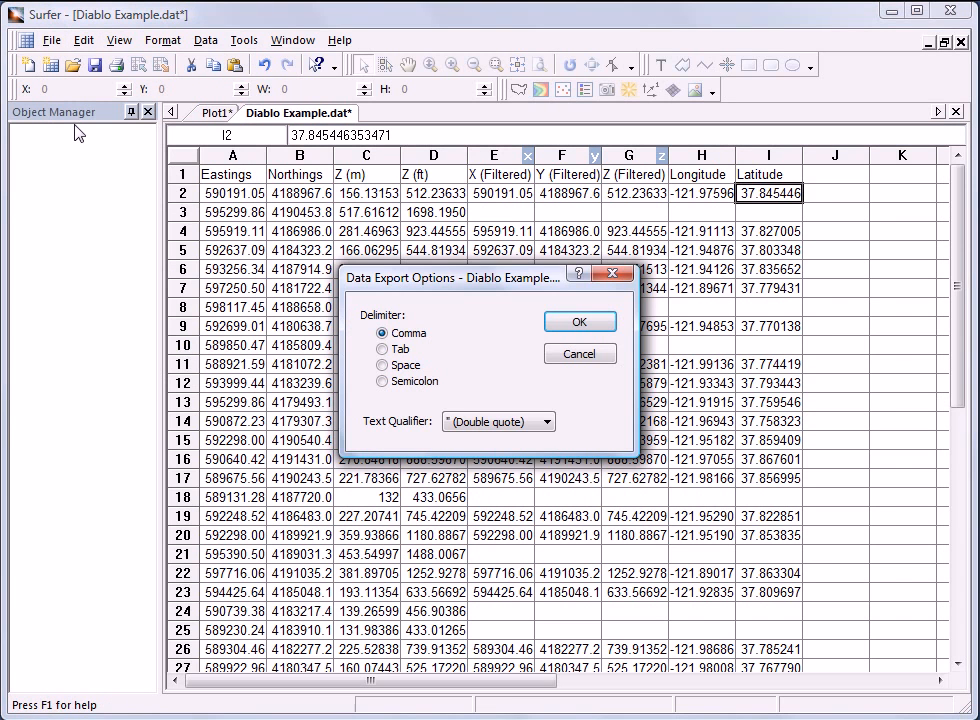
pyautogui.click(573, 320)
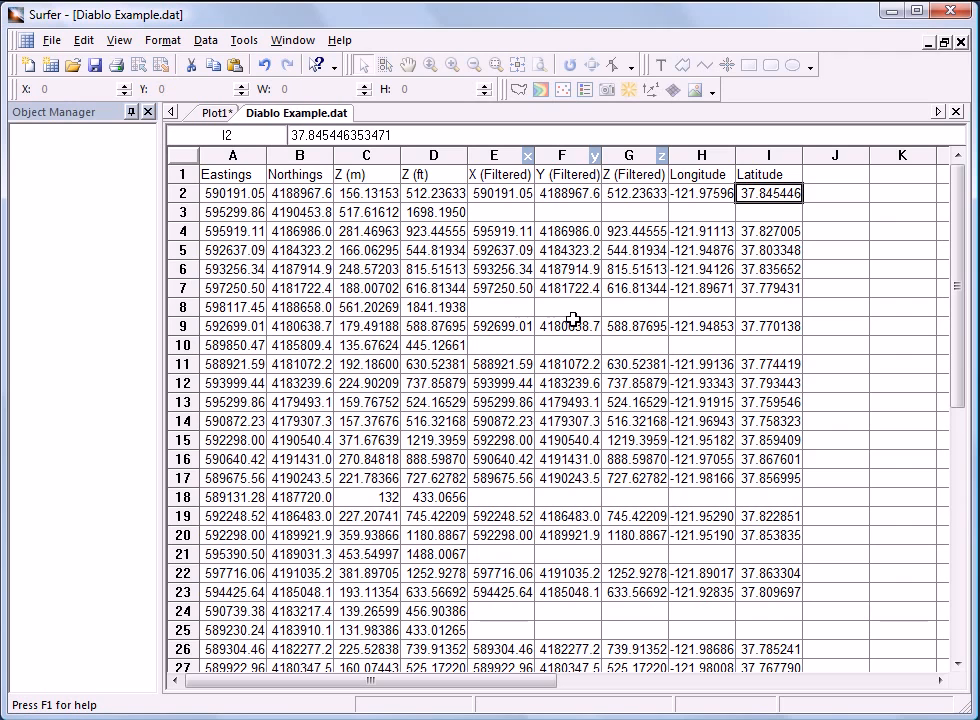